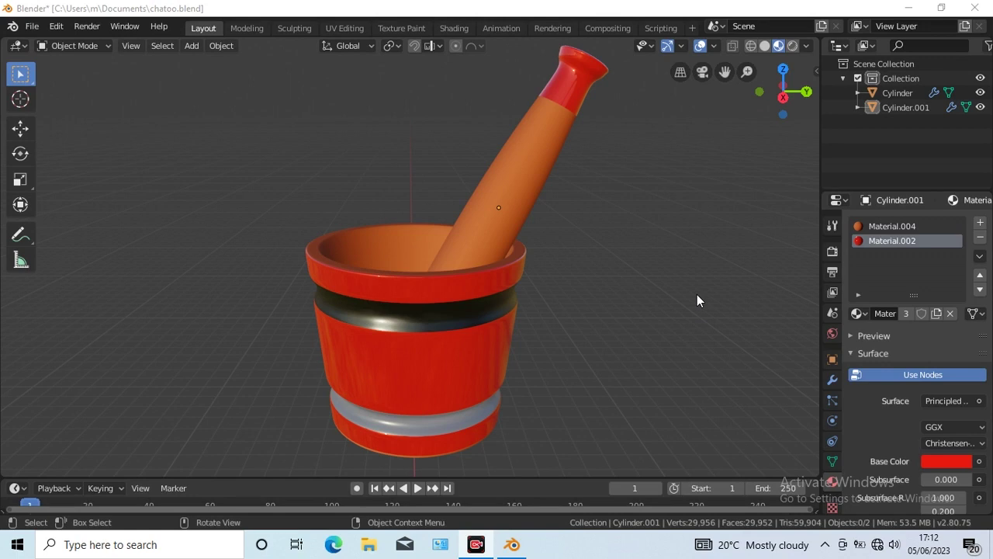
Step: Orbit the view around the mortar, looking down into the bowl and then side-on
{"action": "left_click", "coordinate": [21, 74]}
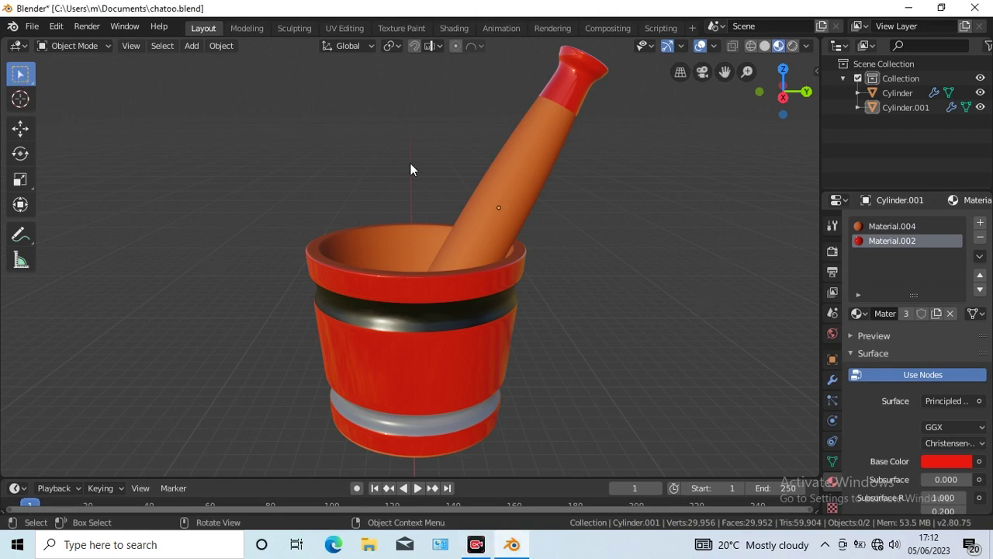
{"action": "scroll", "coordinate": [594, 313], "scroll_direction": "down", "scroll_amount": 1}
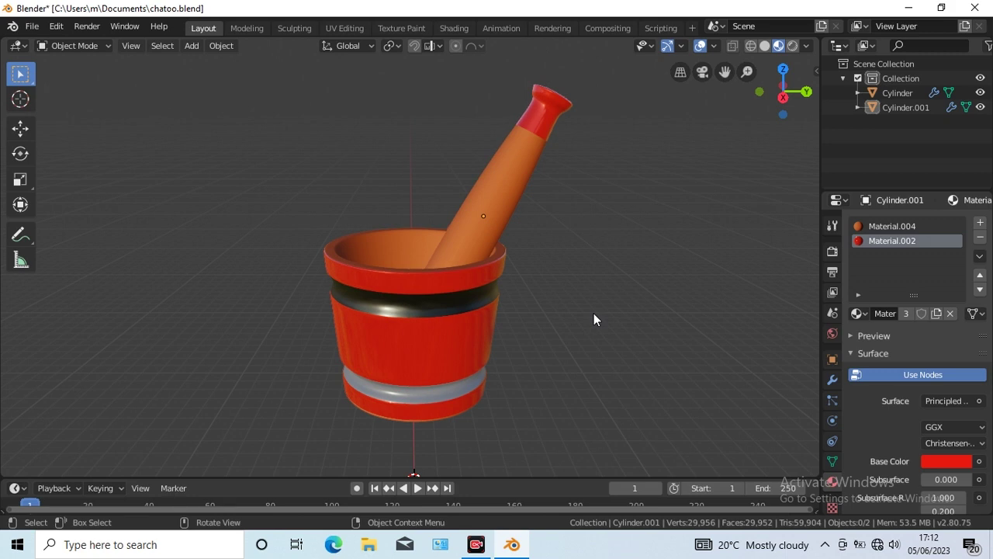
{"action": "key", "text": "KP_8"}
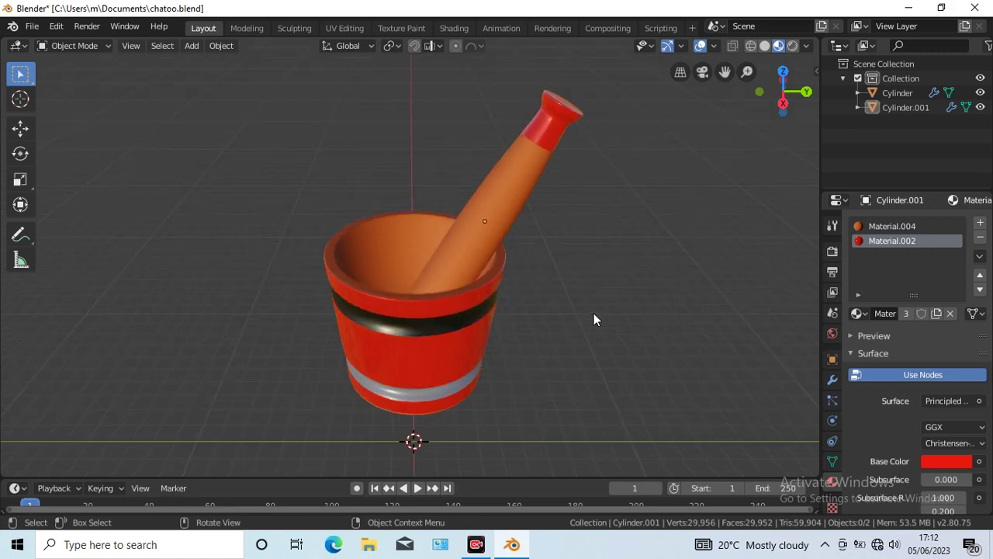
{"action": "key", "text": "KP_2"}
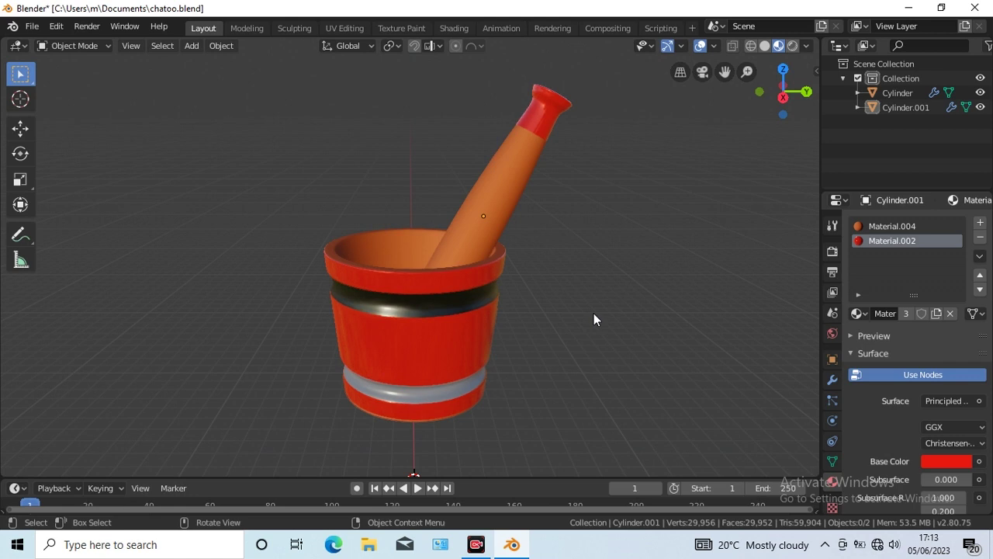
{"action": "key", "text": "KP_4"}
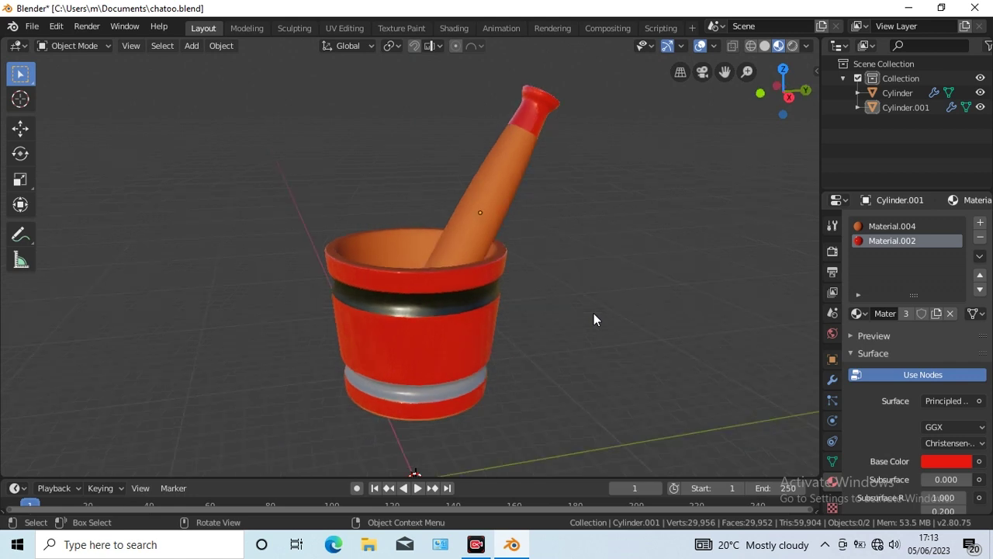
{"action": "key", "text": "KP_4"}
{"action": "key", "text": "KP_4"}
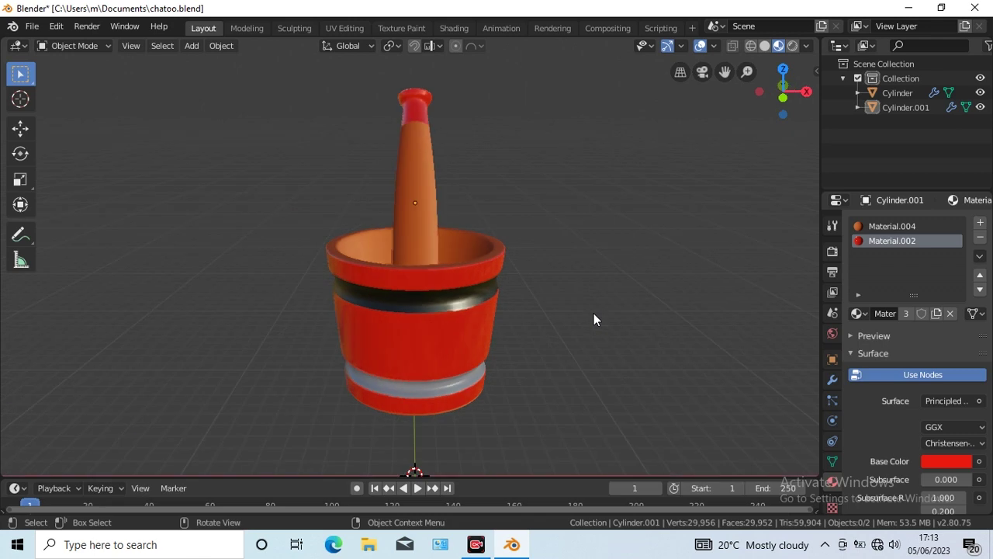
{"action": "key", "text": "KP_4"}
{"action": "key", "text": "KP_4"}
{"action": "key", "text": "KP_4"}
{"action": "key", "text": "KP_4"}
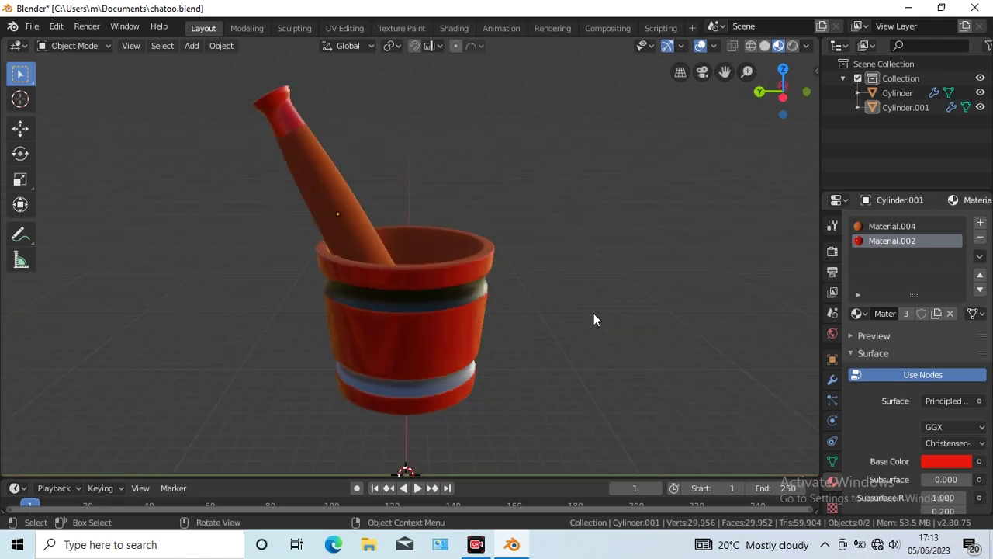
{"action": "key", "text": "KP_4"}
{"action": "key", "text": "KP_4"}
{"action": "key", "text": "KP_4"}
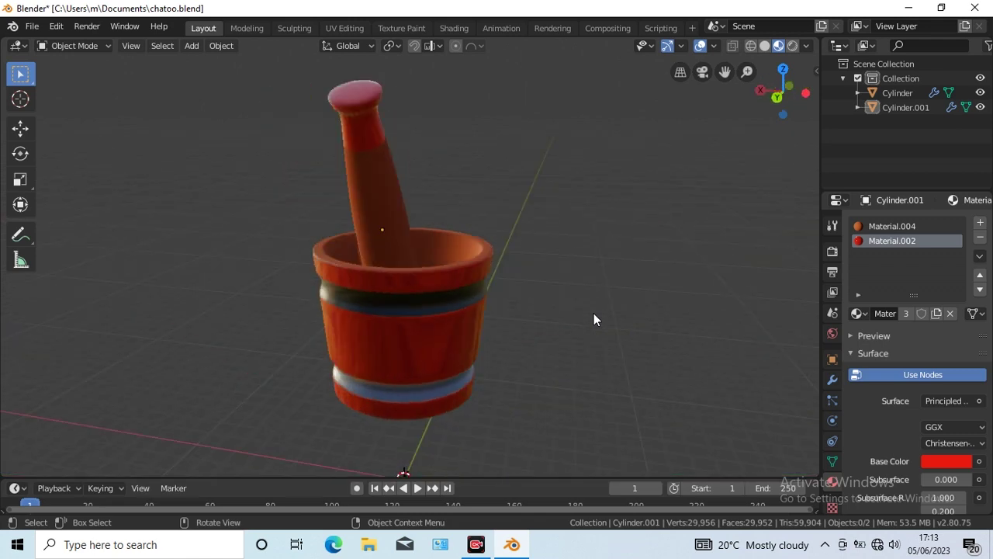
{"action": "key", "text": "KP_4"}
{"action": "key", "text": "KP_4"}
{"action": "key", "text": "KP_4"}
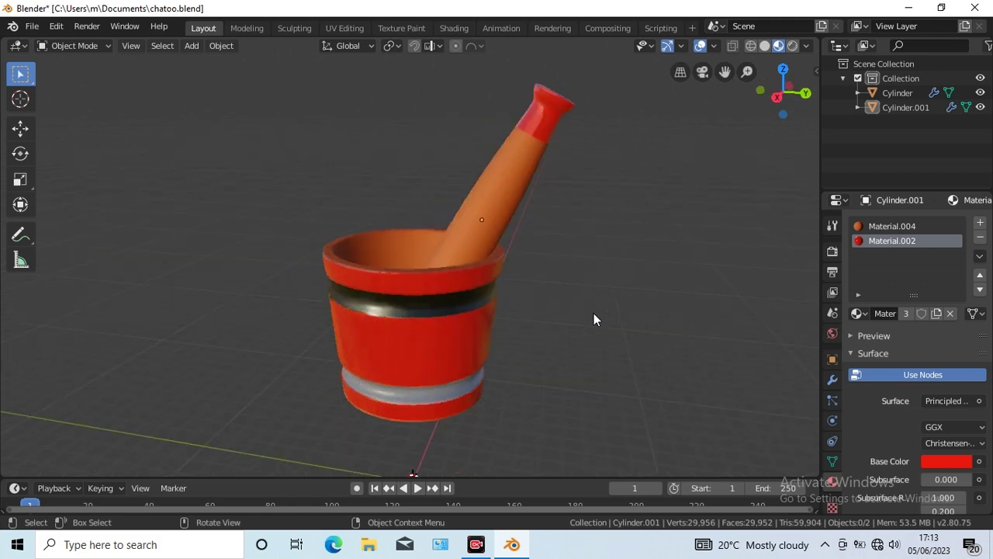
{"action": "key", "text": "KP_4"}
{"action": "key", "text": "KP_4"}
{"action": "key", "text": "KP_4"}
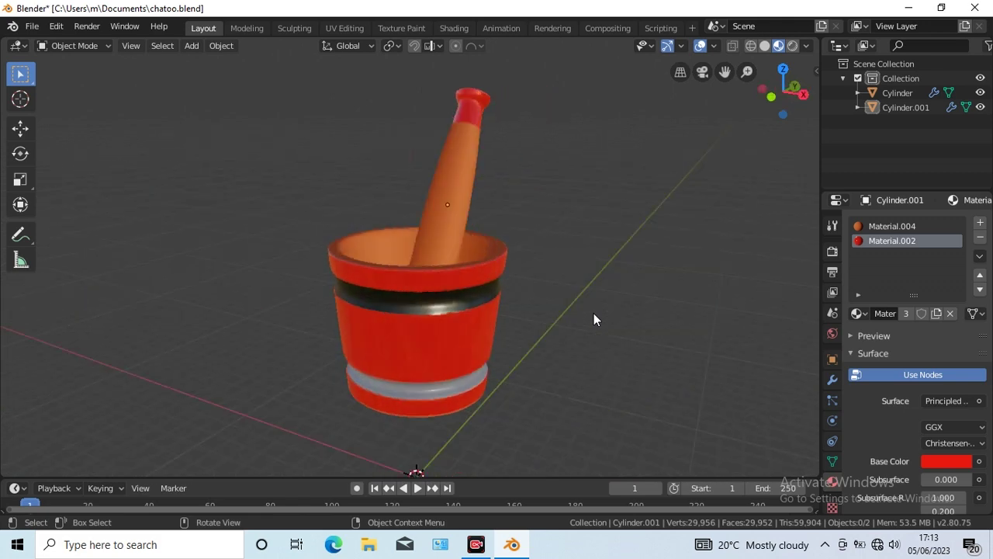
{"action": "key", "text": "KP_4"}
{"action": "key", "text": "KP_4"}
{"action": "key", "text": "KP_4"}
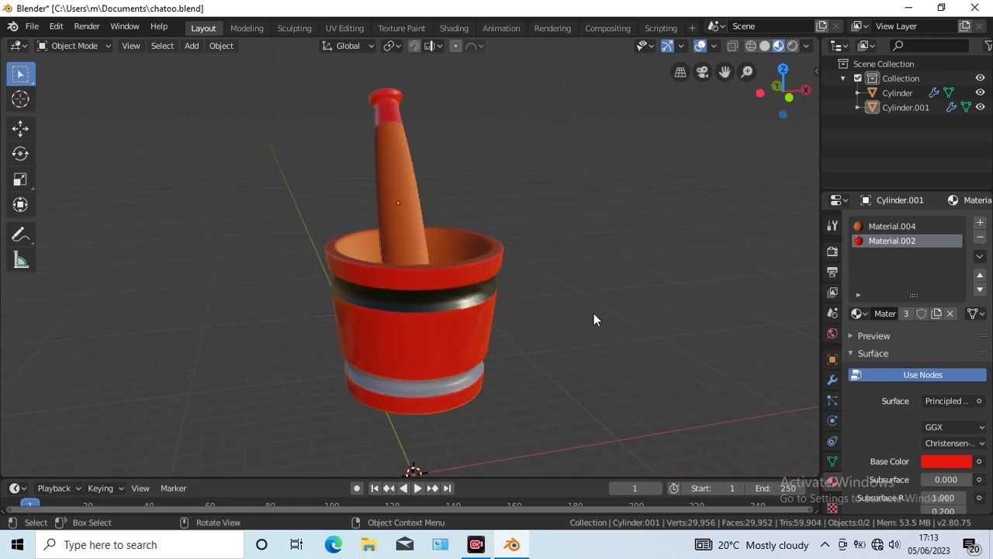
{"action": "key", "text": "KP_4"}
{"action": "key", "text": "KP_4"}
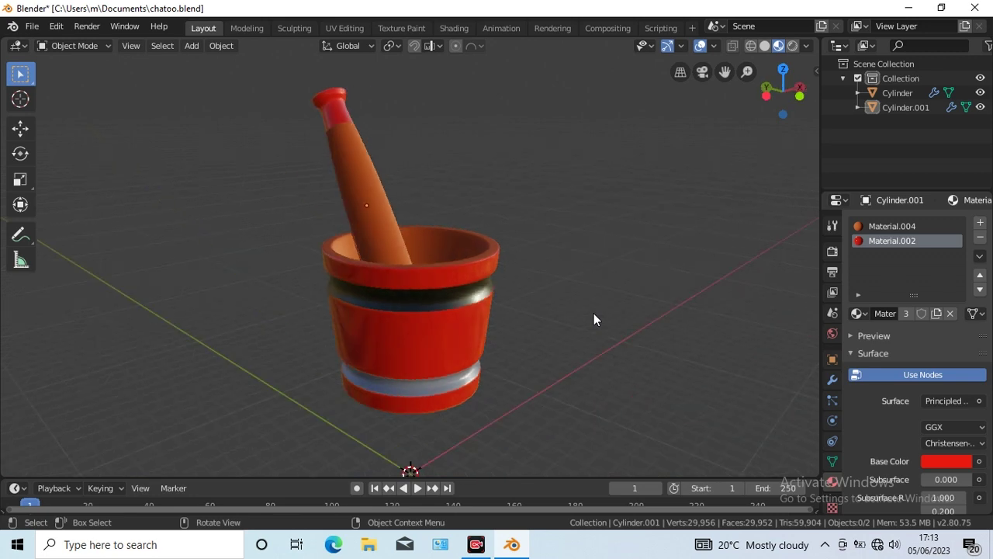
{"action": "key", "text": "KP_4"}
{"action": "key", "text": "KP_4"}
{"action": "key", "text": "KP_4"}
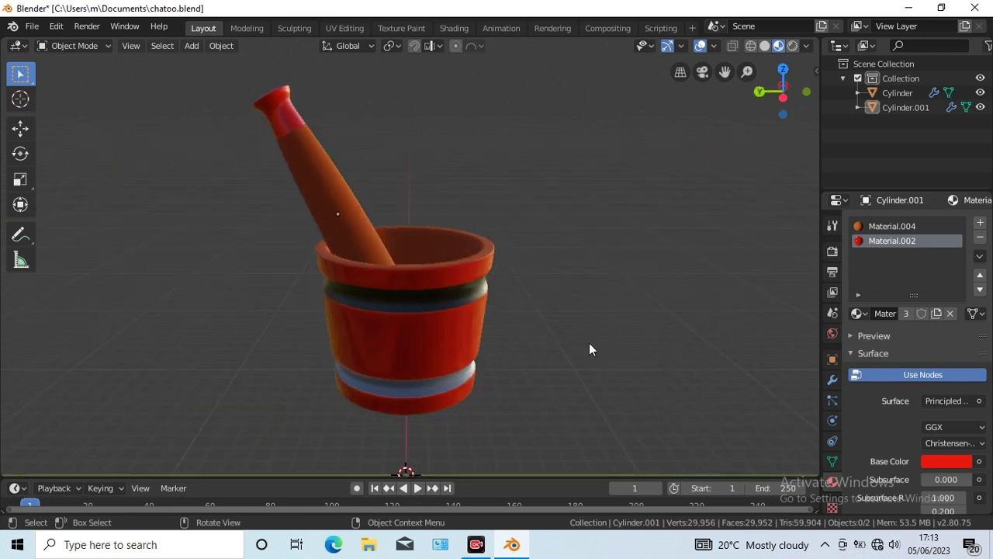
Step: Add a 12-sided cylinder and scale it up about three times in side view
{"action": "left_click", "coordinate": [191, 45]}
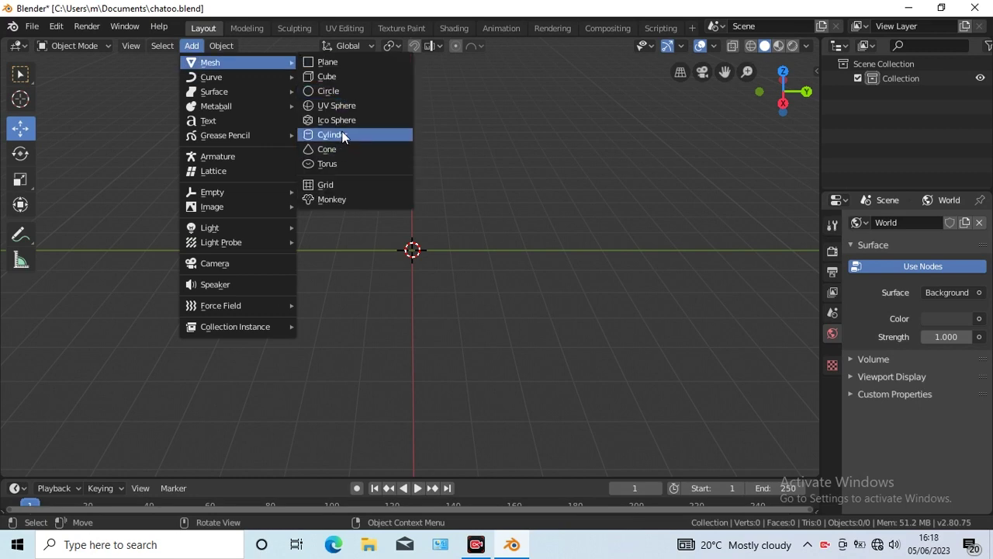
{"action": "left_click", "coordinate": [327, 133]}
{"action": "left_click", "coordinate": [55, 470]}
{"action": "type", "text": "12"}
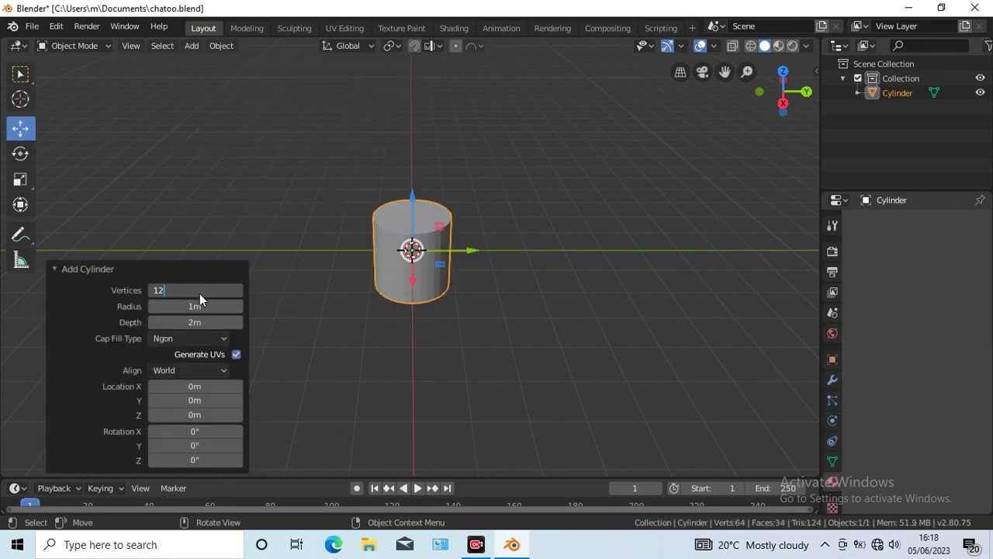
{"action": "key", "text": "Return"}
{"action": "left_click", "coordinate": [55, 269]}
{"action": "key", "text": "KP_3"}
{"action": "left_click", "coordinate": [20, 179]}
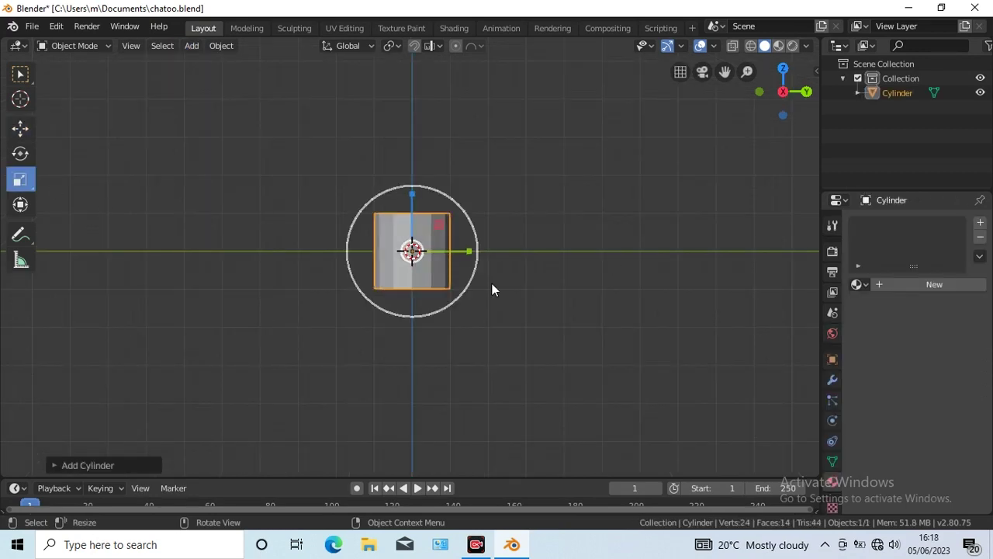
{"action": "key", "text": "s"}
{"action": "left_click", "coordinate": [623, 365]}
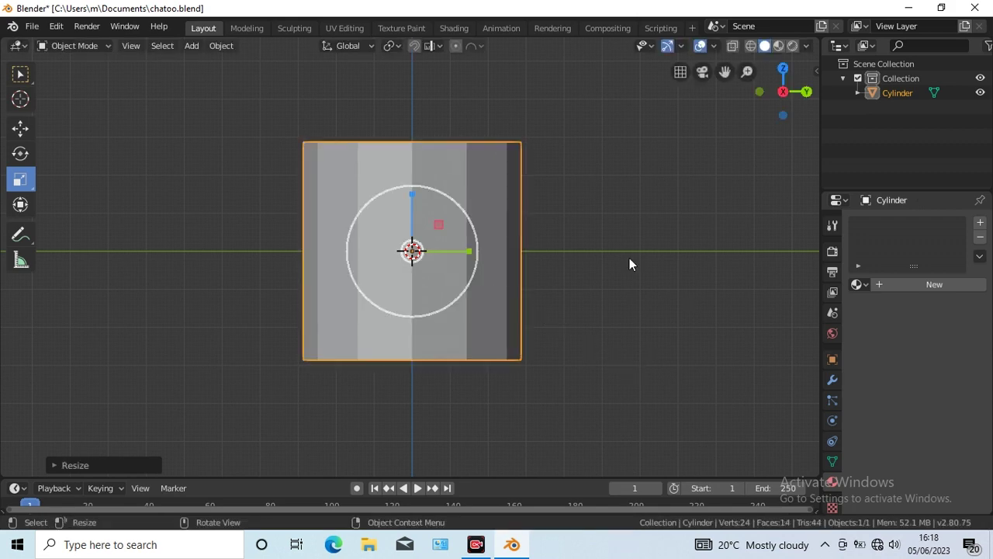
Step: In Edit Mode, select the cylinder's top ring of vertices and widen it into a flared rim
{"action": "key", "text": "Tab"}
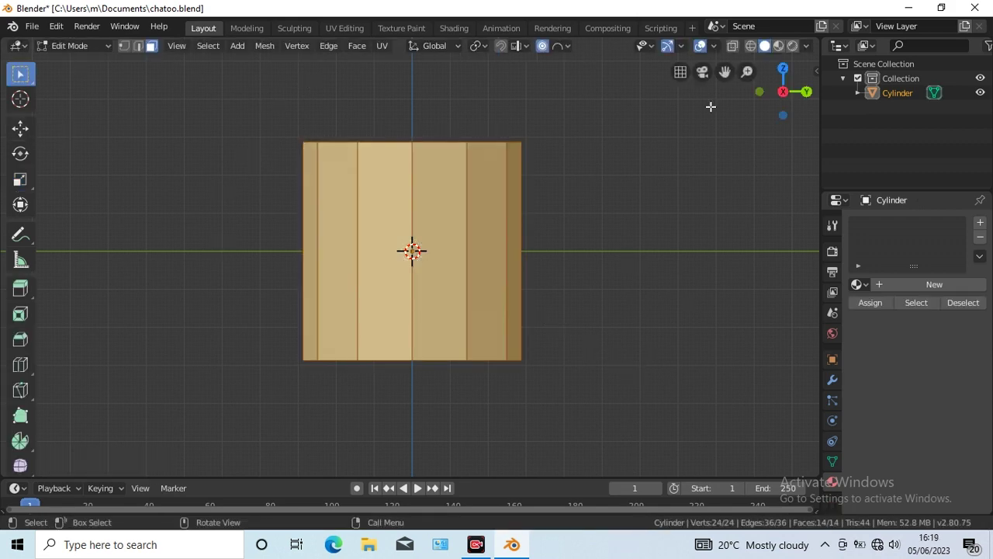
{"action": "left_click_drag", "start_coordinate": [277, 117], "coordinate": [571, 170]}
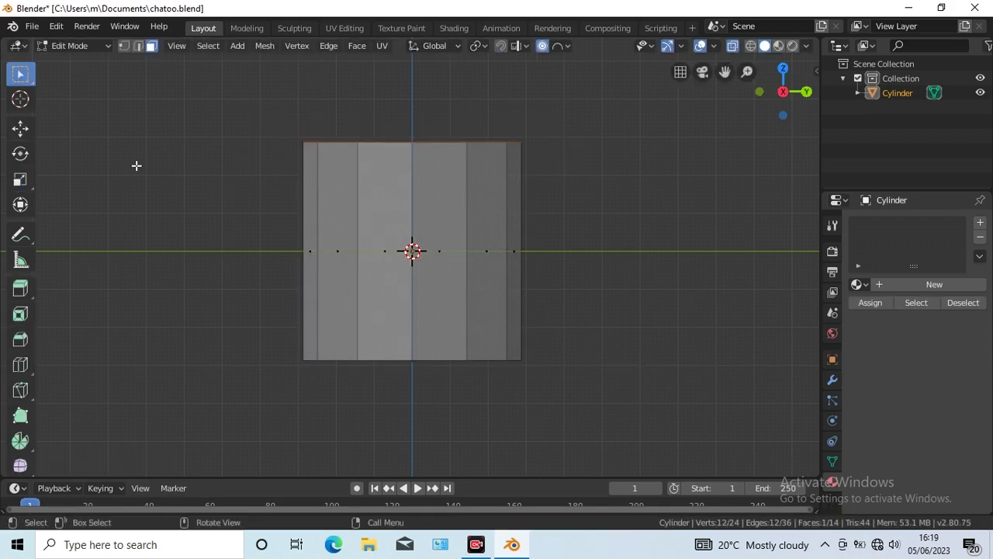
{"action": "left_click", "coordinate": [20, 182]}
{"action": "key", "text": "s"}
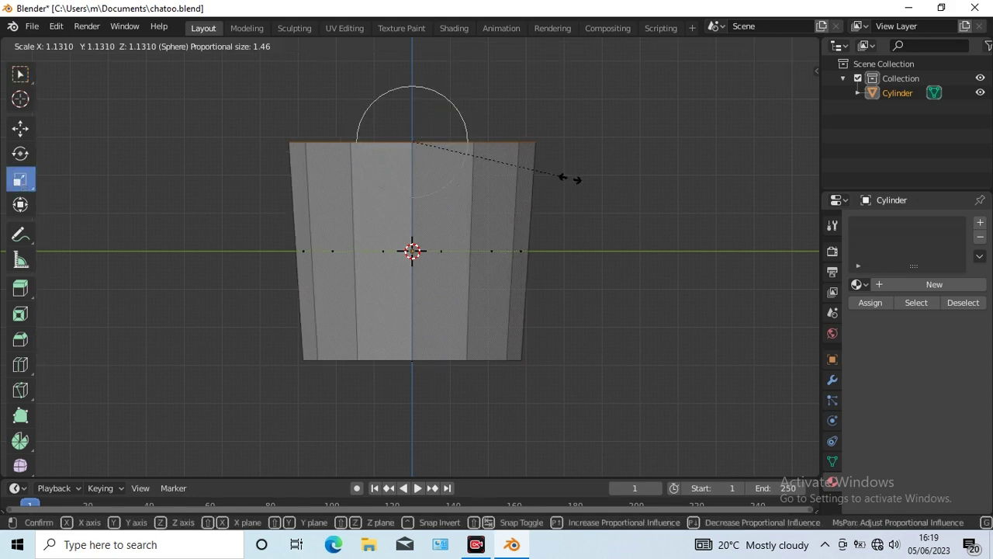
{"action": "left_click", "coordinate": [584, 184]}
{"action": "left_click", "coordinate": [732, 48]}
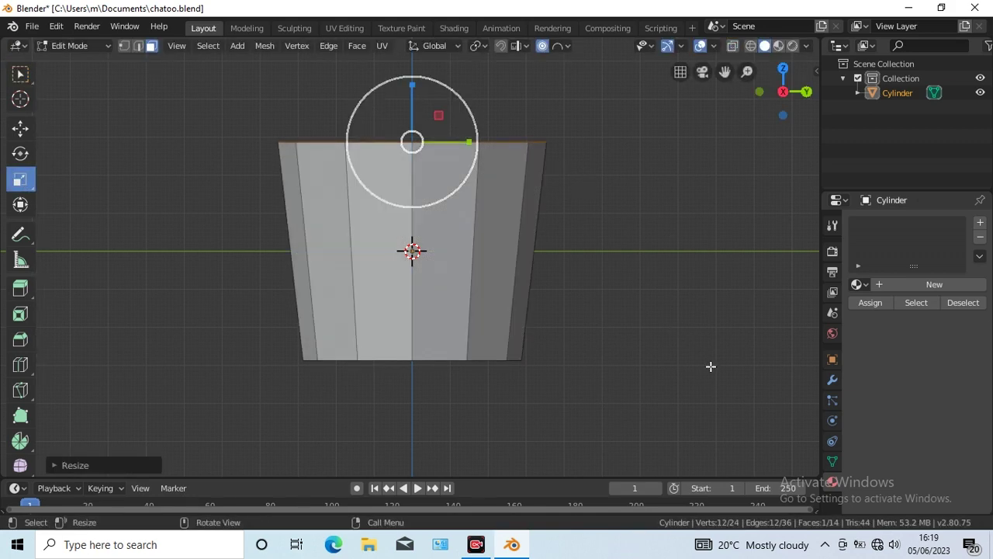
{"action": "left_click", "coordinate": [20, 364]}
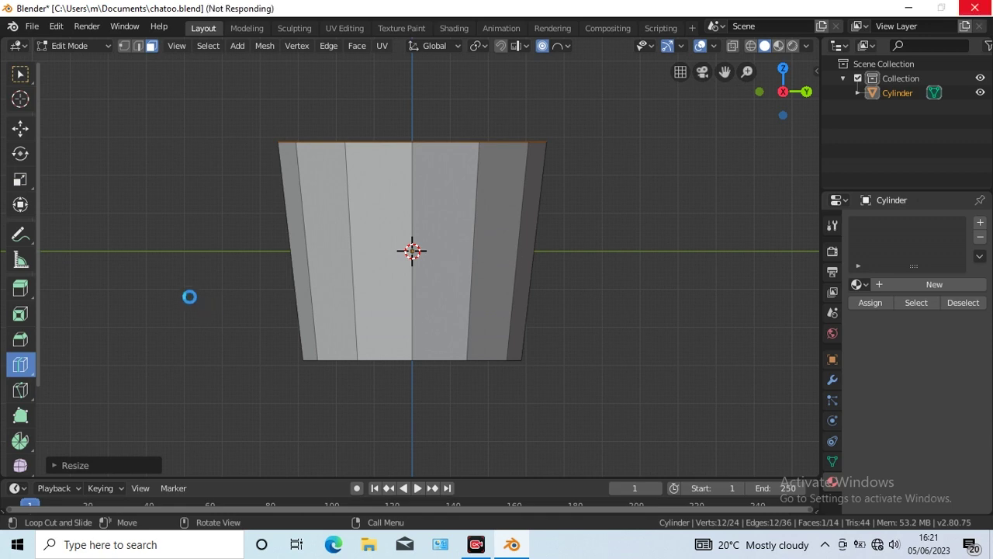
Step: Add a loop cut near the top of the cylinder with 3 cuts
{"action": "left_click_drag", "start_coordinate": [470, 250], "coordinate": [474, 295]}
{"action": "left_click_drag", "start_coordinate": [477, 330], "coordinate": [477, 329]}
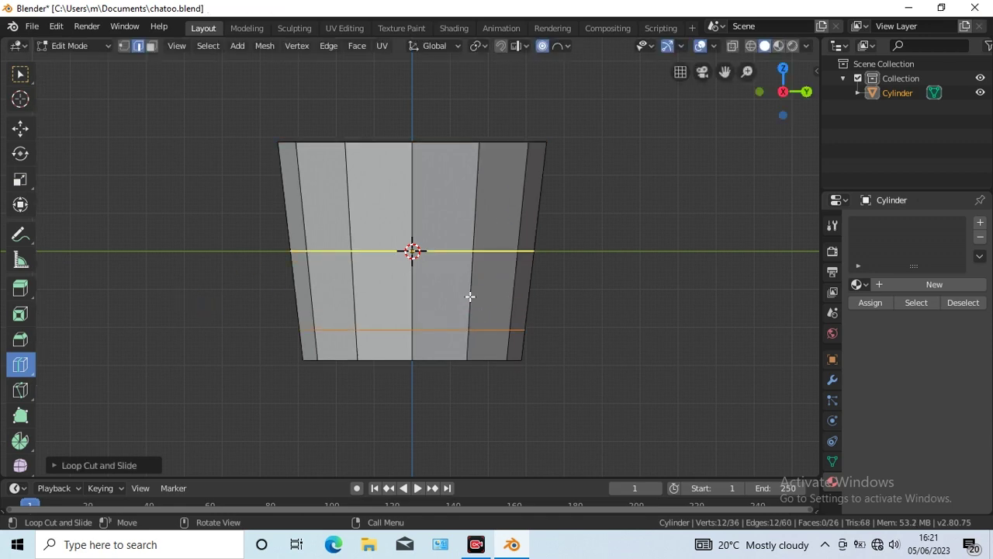
{"action": "left_click_drag", "start_coordinate": [473, 249], "coordinate": [475, 303]}
{"action": "mouse_move", "coordinate": [478, 228]}
{"action": "left_mouse_down"}
{"action": "mouse_move", "coordinate": [474, 172]}
{"action": "mouse_move", "coordinate": [475, 188]}
{"action": "left_mouse_up"}
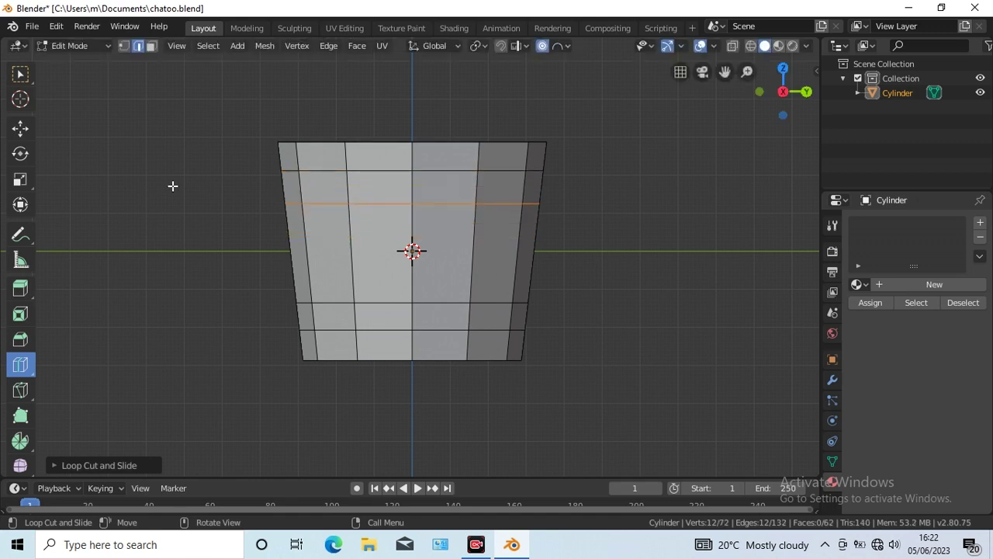
{"action": "left_click", "coordinate": [53, 464]}
{"action": "left_click", "coordinate": [237, 349]}
{"action": "left_click", "coordinate": [237, 349]}
Step: Pinch the three upper loops inward, then shrink their middle loop further to form the rim groove
{"action": "left_click", "coordinate": [54, 331]}
{"action": "key", "text": "s"}
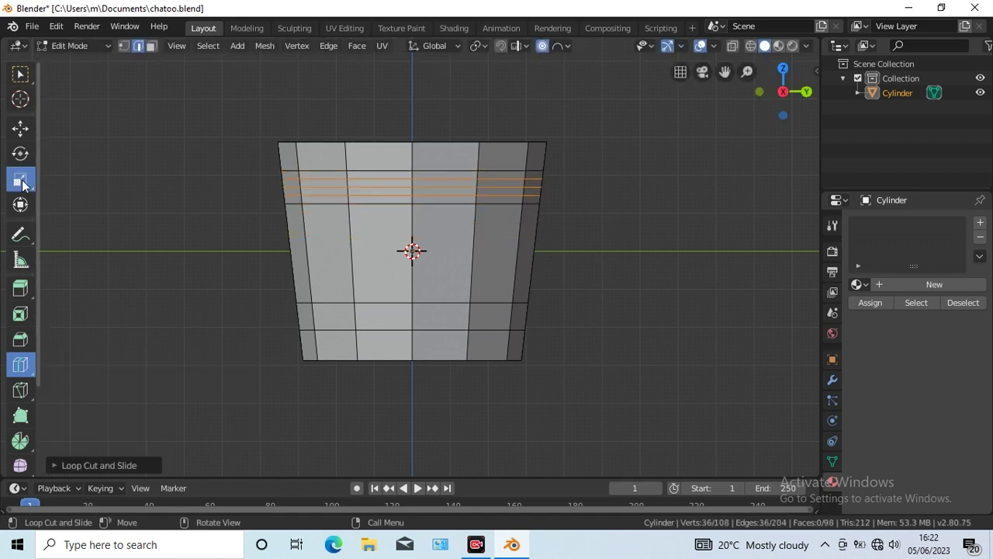
{"action": "key", "text": "Escape"}
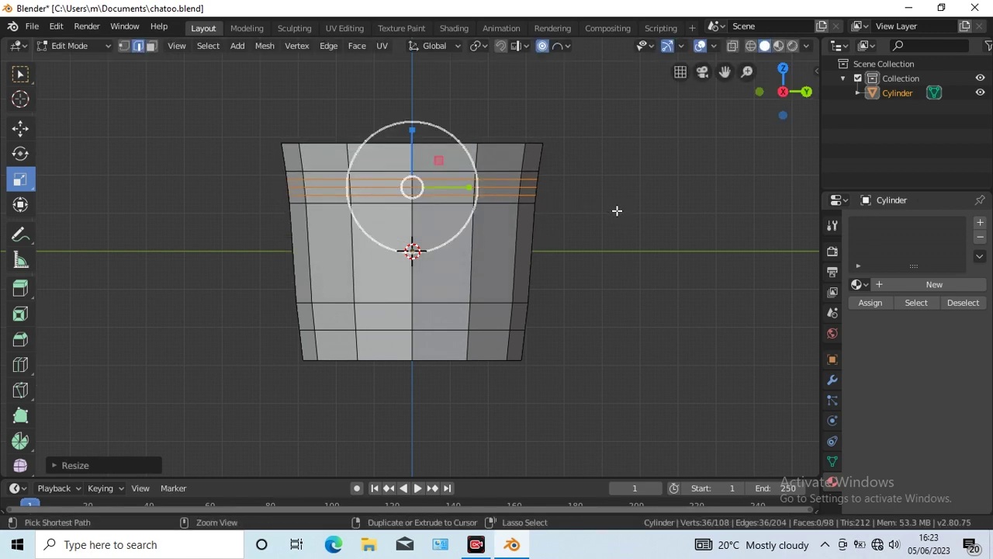
{"action": "key", "text": "s"}
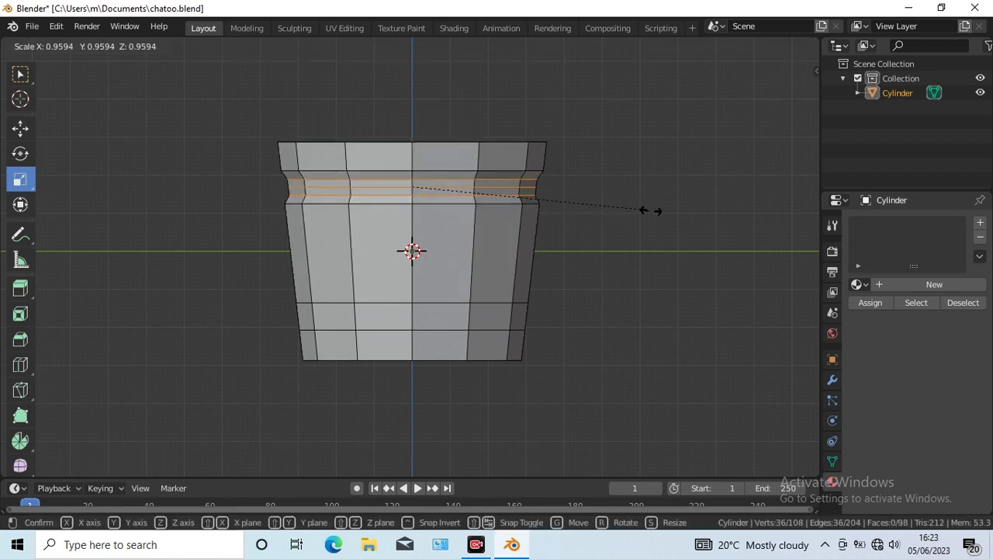
{"action": "left_click", "coordinate": [647, 210]}
{"action": "key", "text": "w"}
{"action": "left_click", "coordinate": [733, 45]}
{"action": "left_click_drag", "start_coordinate": [282, 184], "coordinate": [561, 194]}
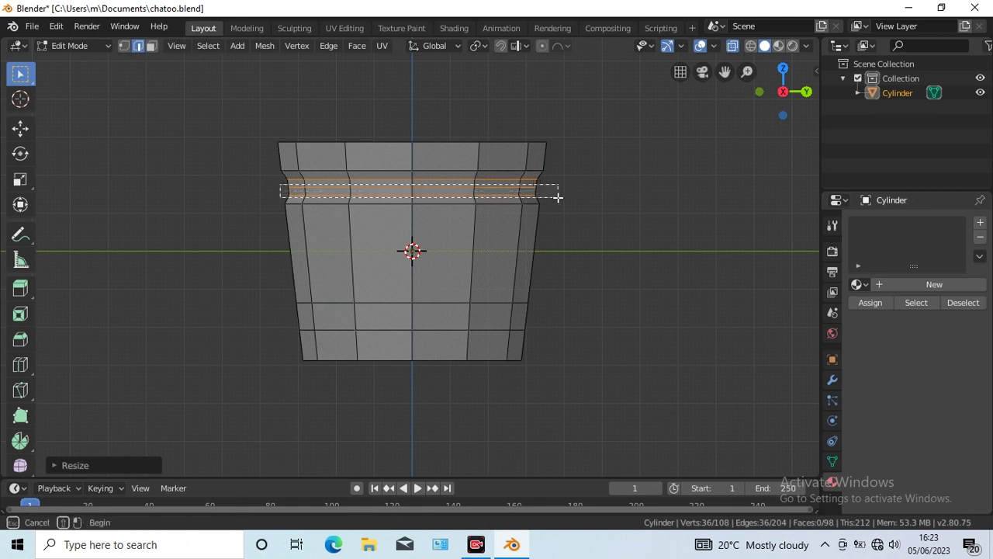
{"action": "left_click", "coordinate": [20, 179]}
{"action": "key", "text": "s"}
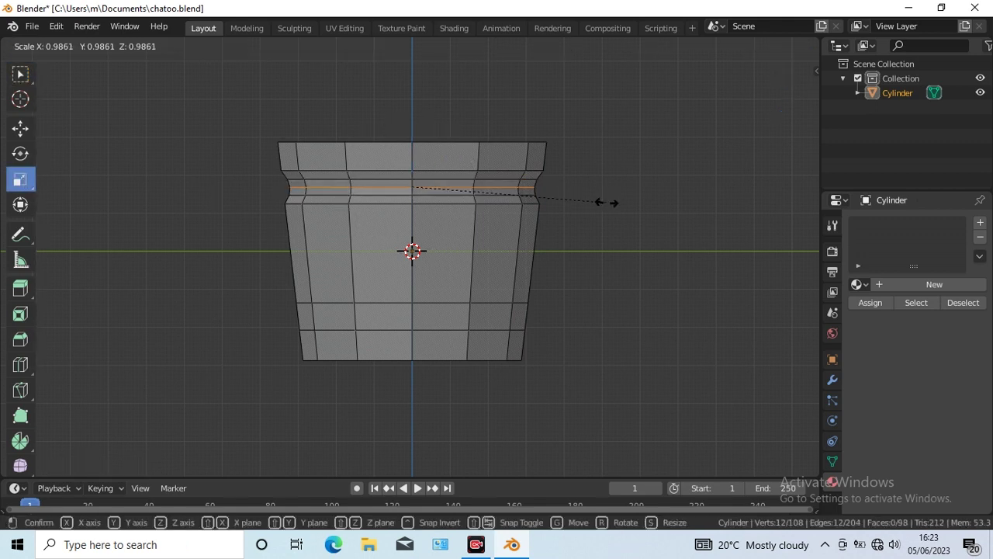
{"action": "left_click", "coordinate": [602, 201]}
Step: Add two edge loops near the base, scale them in, and pinch the middle one deeper
{"action": "left_click", "coordinate": [468, 315]}
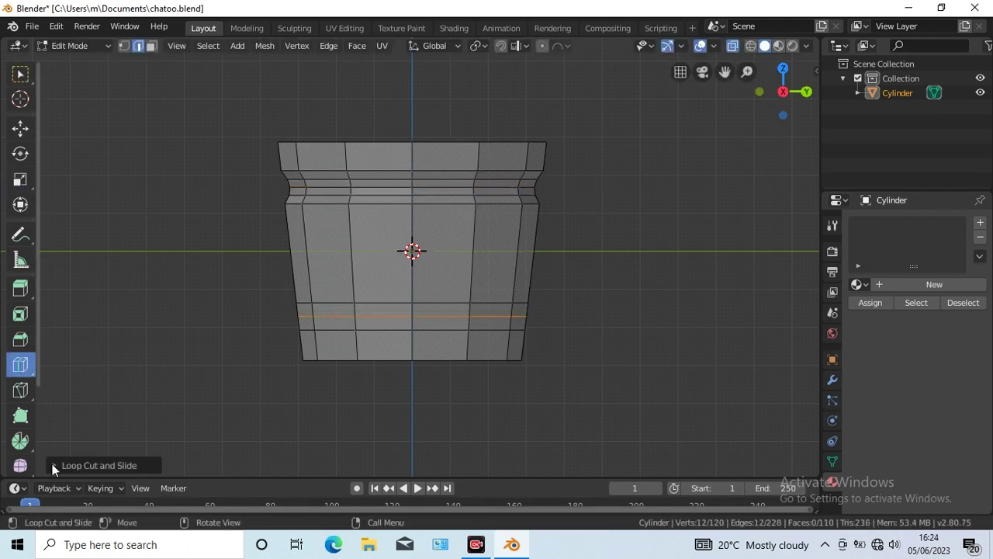
{"action": "left_click", "coordinate": [54, 327]}
{"action": "left_click", "coordinate": [21, 179]}
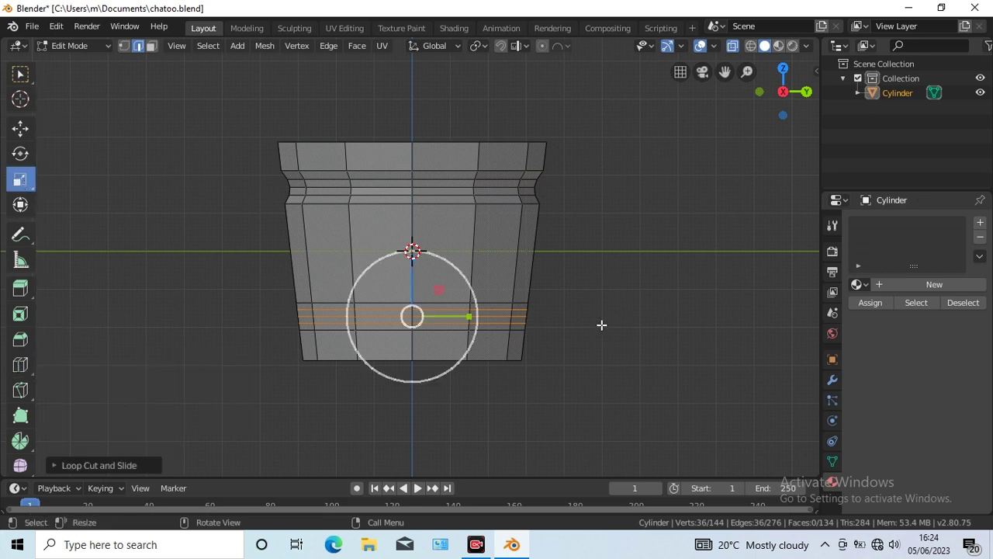
{"action": "key", "text": "s"}
{"action": "left_click", "coordinate": [587, 326]}
{"action": "left_click", "coordinate": [20, 74]}
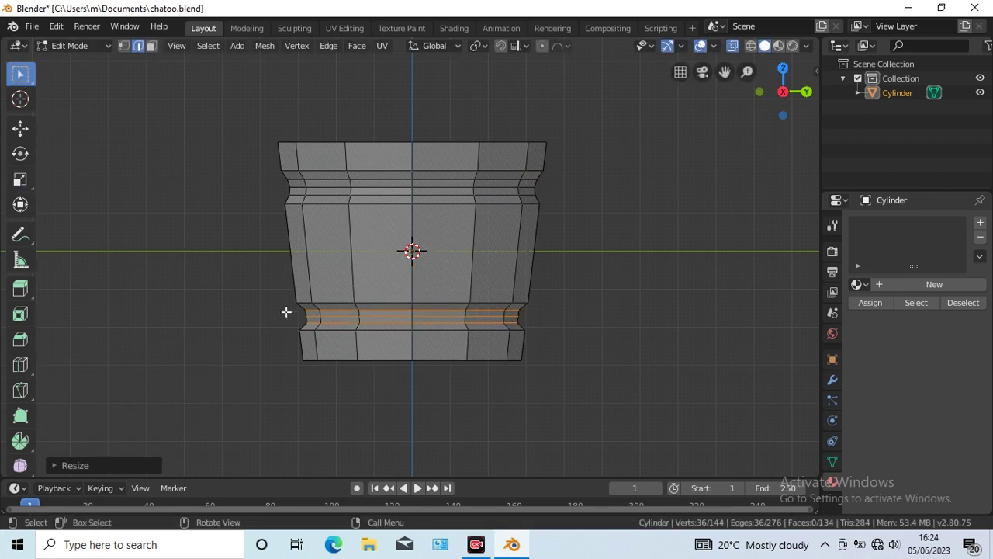
{"action": "left_click", "coordinate": [413, 315]}
{"action": "left_click", "coordinate": [20, 179]}
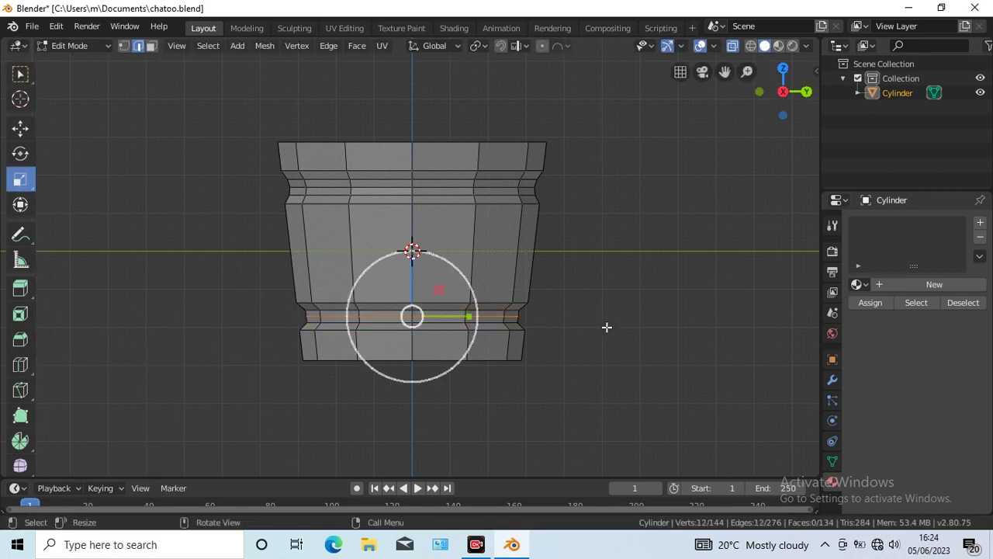
{"action": "key", "text": "s"}
{"action": "left_click", "coordinate": [679, 292]}
Step: Add a Subdivision Surface modifier with viewport level 3
{"action": "left_click", "coordinate": [832, 379]}
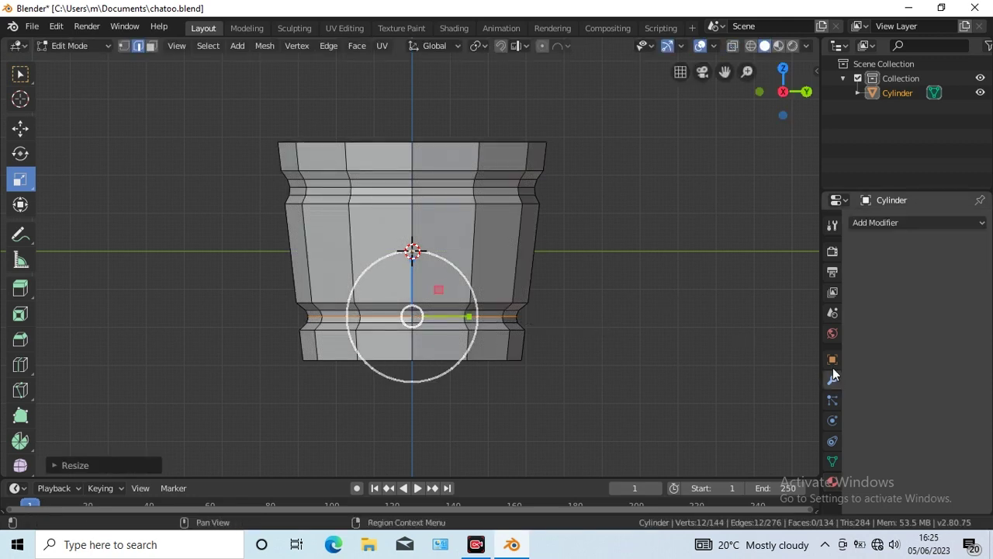
{"action": "left_click", "coordinate": [915, 223]}
{"action": "left_click", "coordinate": [691, 462]}
{"action": "left_click", "coordinate": [908, 333]}
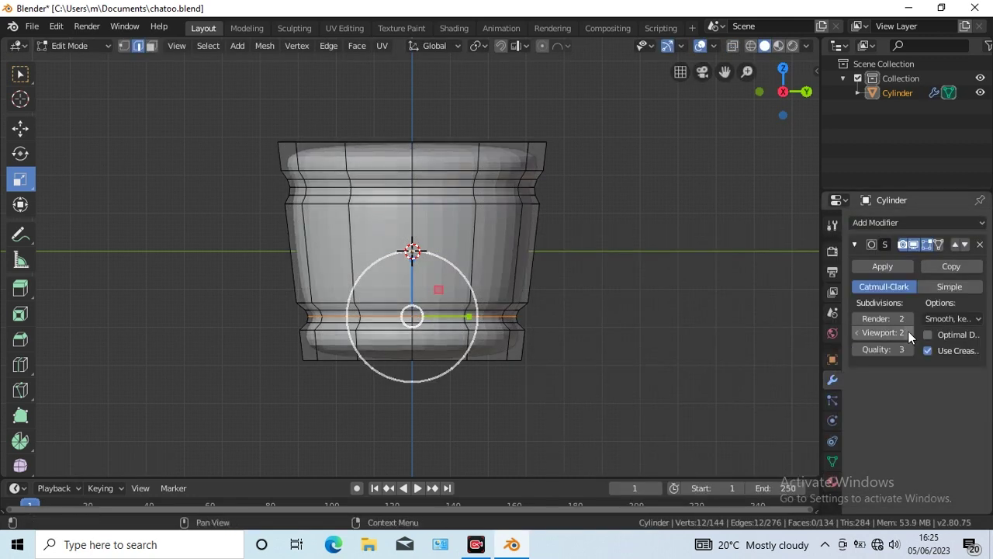
{"action": "left_click", "coordinate": [908, 332]}
Step: Cut support edge loops near the bottom, across the mid-body and near the rim
{"action": "left_click", "coordinate": [20, 364]}
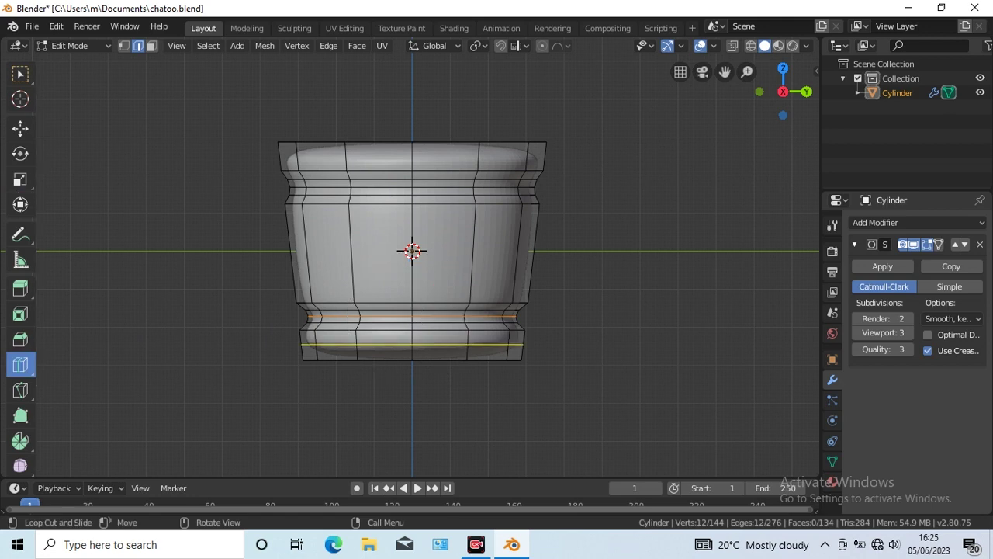
{"action": "left_click_drag", "start_coordinate": [468, 344], "coordinate": [509, 338]}
{"action": "mouse_move", "coordinate": [517, 255]}
{"action": "left_mouse_down"}
{"action": "mouse_move", "coordinate": [517, 277]}
{"action": "mouse_move", "coordinate": [519, 214]}
{"action": "left_mouse_up"}
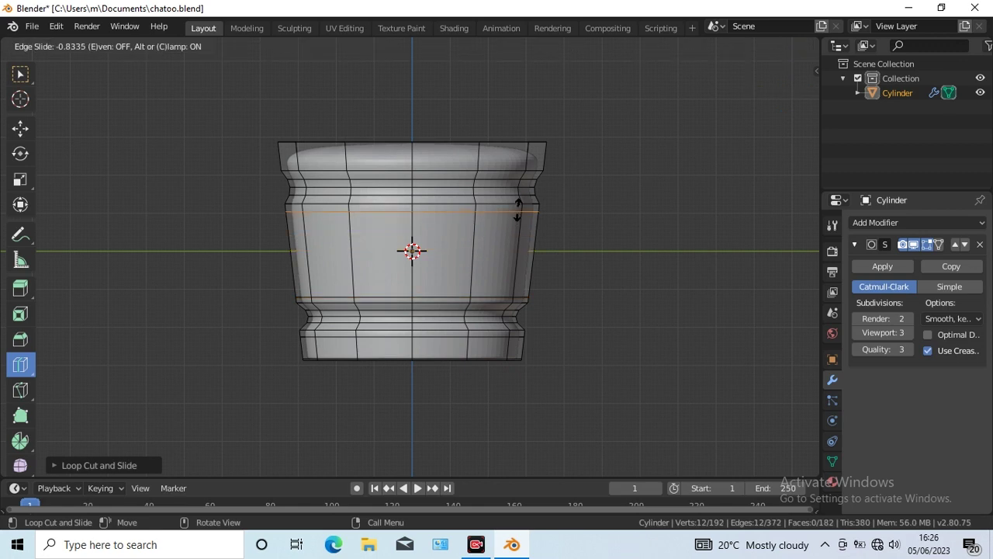
{"action": "left_click", "coordinate": [519, 208]}
{"action": "left_click_drag", "start_coordinate": [527, 160], "coordinate": [527, 152]}
{"action": "left_click", "coordinate": [527, 165]}
{"action": "left_click", "coordinate": [526, 149]}
{"action": "middle_click_drag", "start_coordinate": [665, 277], "coordinate": [689, 355]}
Step: Return to Object Mode and shade the cup smooth
{"action": "key", "text": "Tab"}
{"action": "right_click", "coordinate": [408, 53]}
{"action": "left_click", "coordinate": [408, 54]}
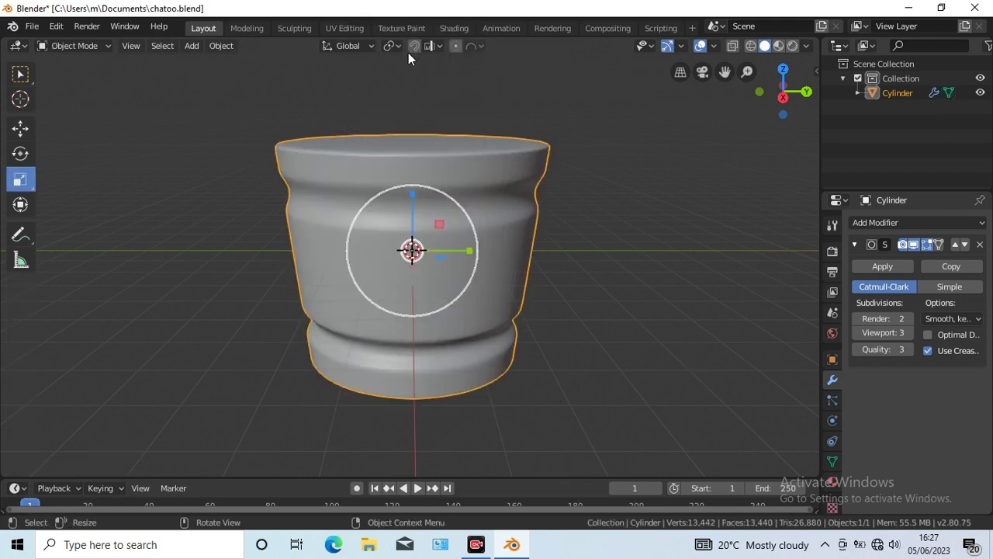
Step: Inset the cylinder's top face and shrink the inset to a small centre face
{"action": "left_click_drag", "start_coordinate": [724, 72], "coordinate": [724, 116]}
{"action": "key", "text": "Tab"}
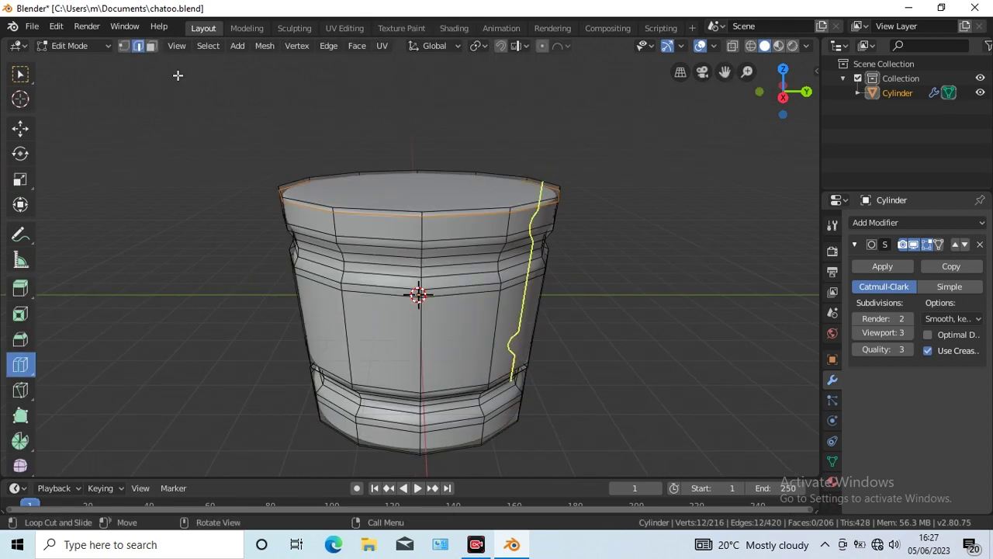
{"action": "left_click", "coordinate": [21, 75]}
{"action": "left_click", "coordinate": [415, 191]}
{"action": "left_click", "coordinate": [354, 45]}
{"action": "left_click", "coordinate": [377, 110]}
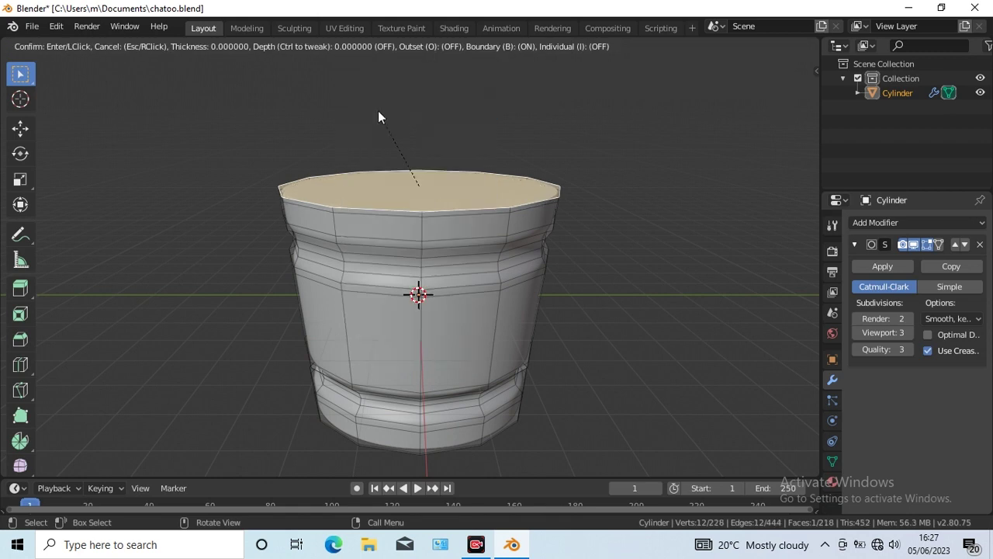
{"action": "left_click", "coordinate": [406, 183]}
{"action": "middle_click_drag", "start_coordinate": [685, 272], "coordinate": [675, 310]}
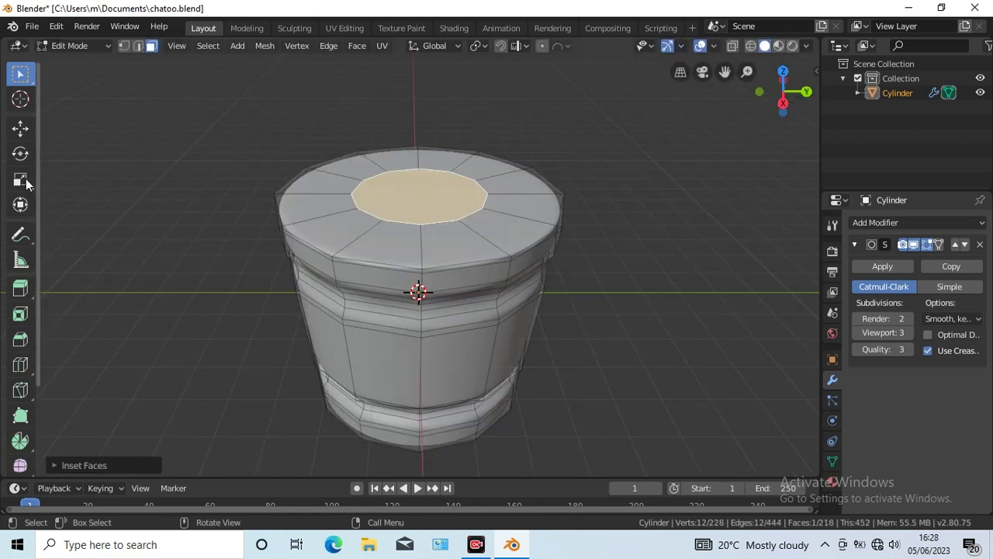
{"action": "left_click", "coordinate": [20, 179]}
{"action": "key", "text": "s"}
{"action": "left_click", "coordinate": [497, 214]}
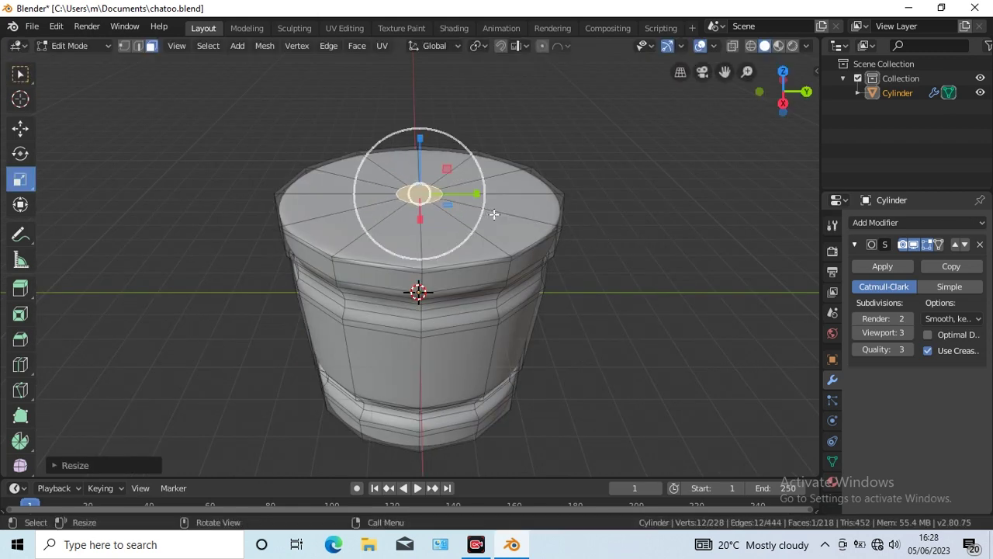
Step: Divide the top face with a 5-cut ring loop cut
{"action": "left_click", "coordinate": [21, 364]}
{"action": "left_click", "coordinate": [460, 217]}
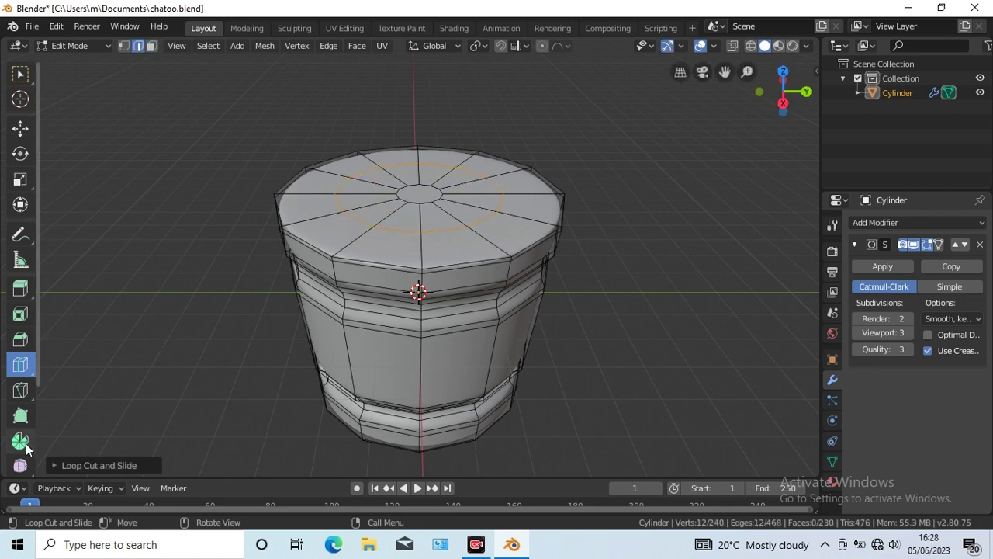
{"action": "left_click", "coordinate": [60, 465]}
{"action": "left_click", "coordinate": [236, 349]}
{"action": "left_click", "coordinate": [236, 349]}
{"action": "left_click", "coordinate": [236, 348]}
{"action": "left_click", "coordinate": [236, 348]}
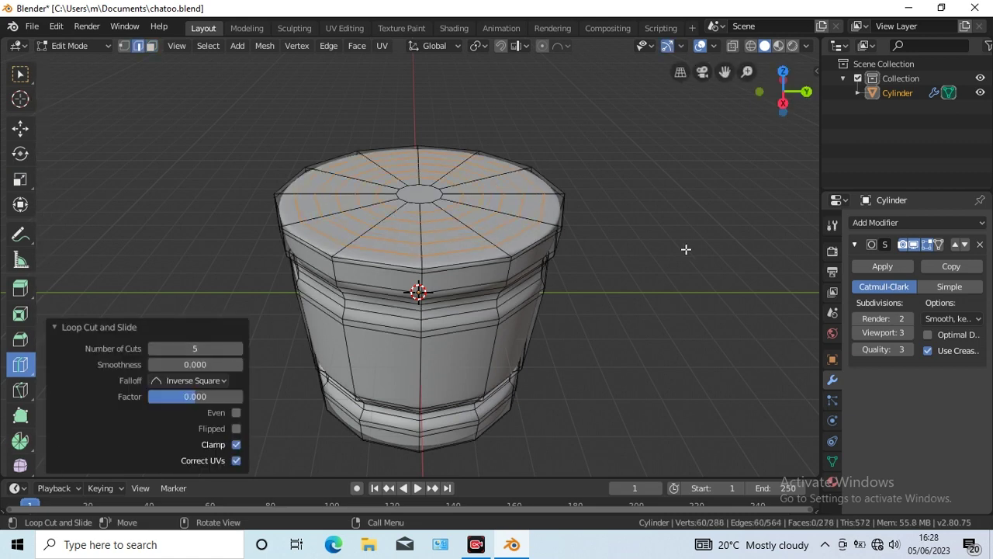
Step: From top view, select the centre ring of vertices
{"action": "key", "text": "KP_7"}
{"action": "key", "text": "w"}
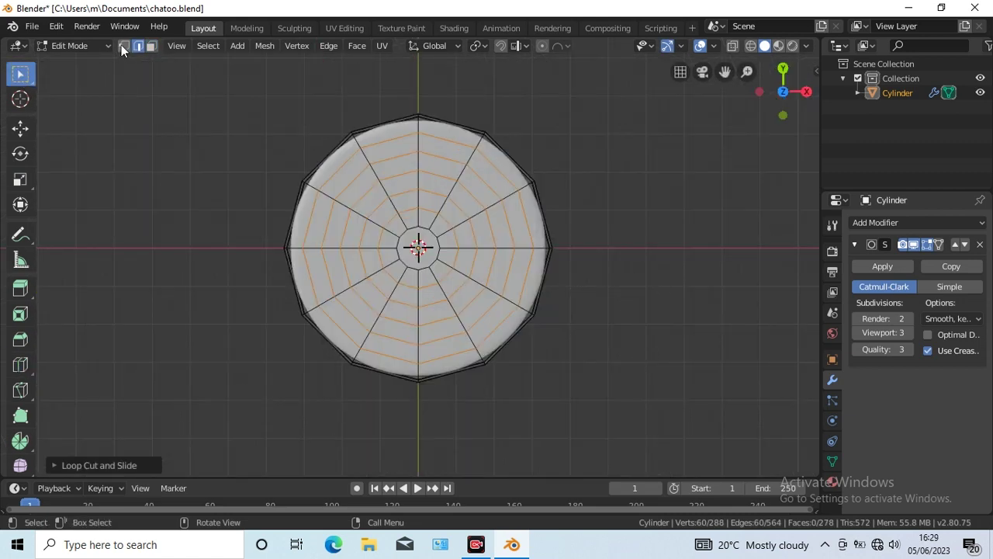
{"action": "left_click", "coordinate": [122, 48]}
{"action": "left_click", "coordinate": [407, 230]}
{"action": "left_click", "coordinate": [428, 230], "text": "ctrl"}
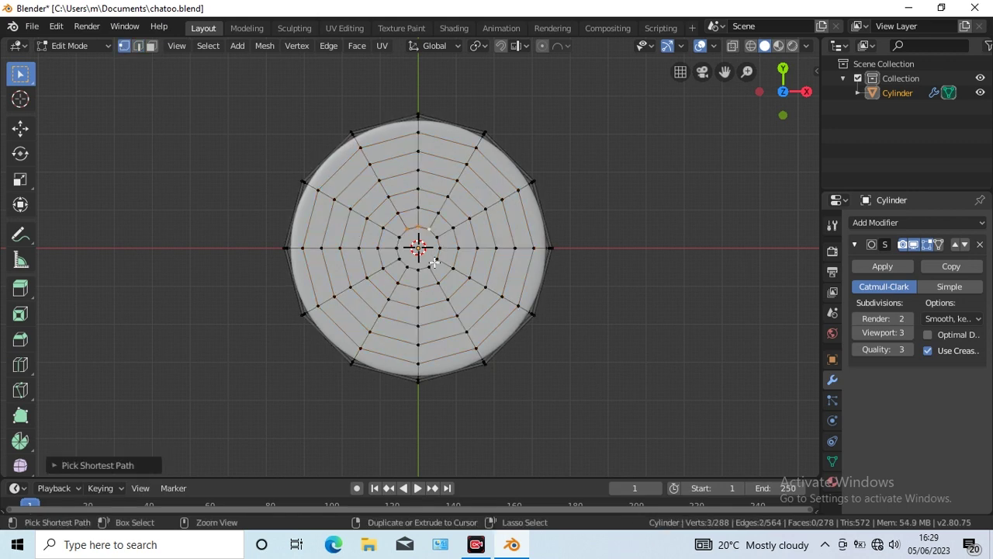
Step: With proportional editing, push the centre ring down to hollow a rounded bowl interior
{"action": "key", "text": "shift+space"}
{"action": "key", "text": "g"}
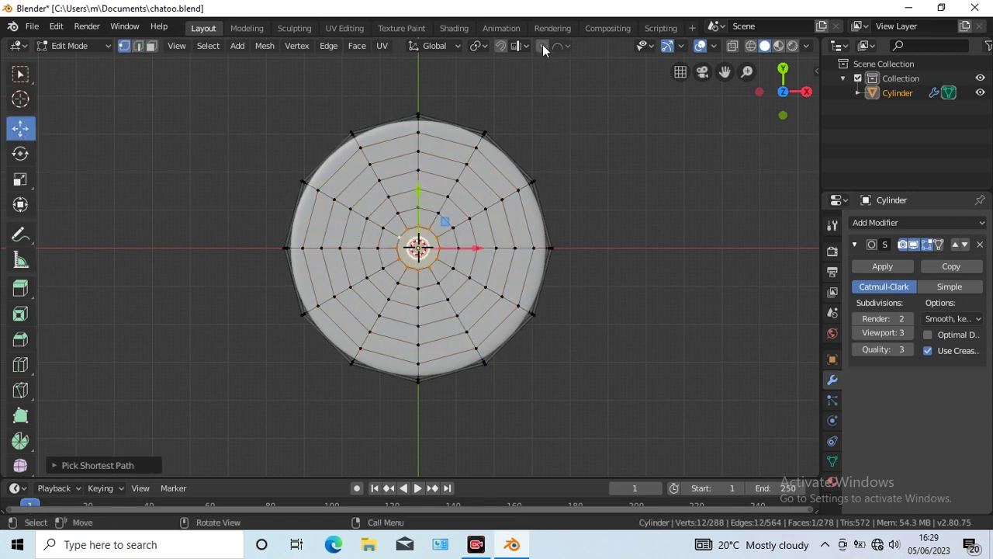
{"action": "key", "text": "g"}
{"action": "scroll", "coordinate": [604, 294], "scroll_direction": "down", "scroll_amount": 5}
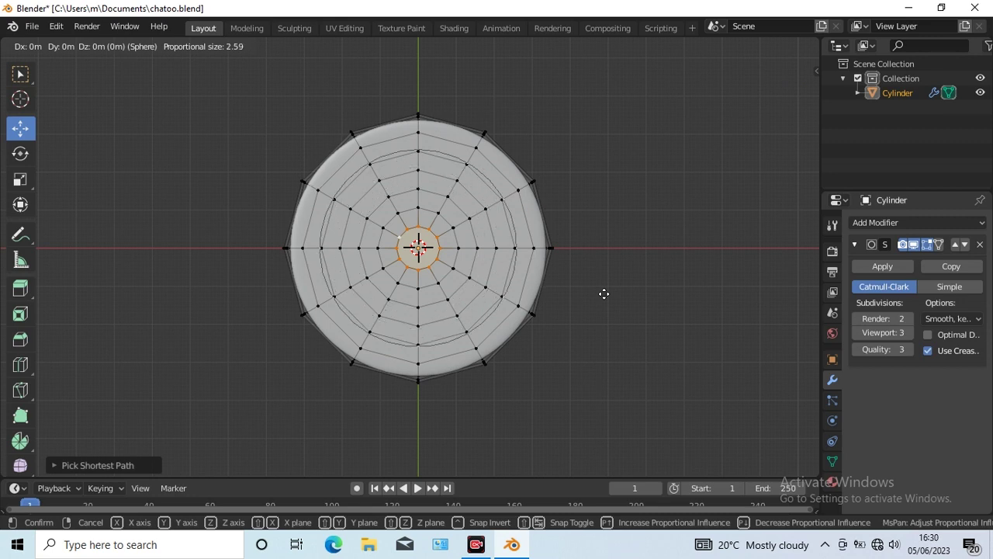
{"action": "left_click", "coordinate": [603, 294]}
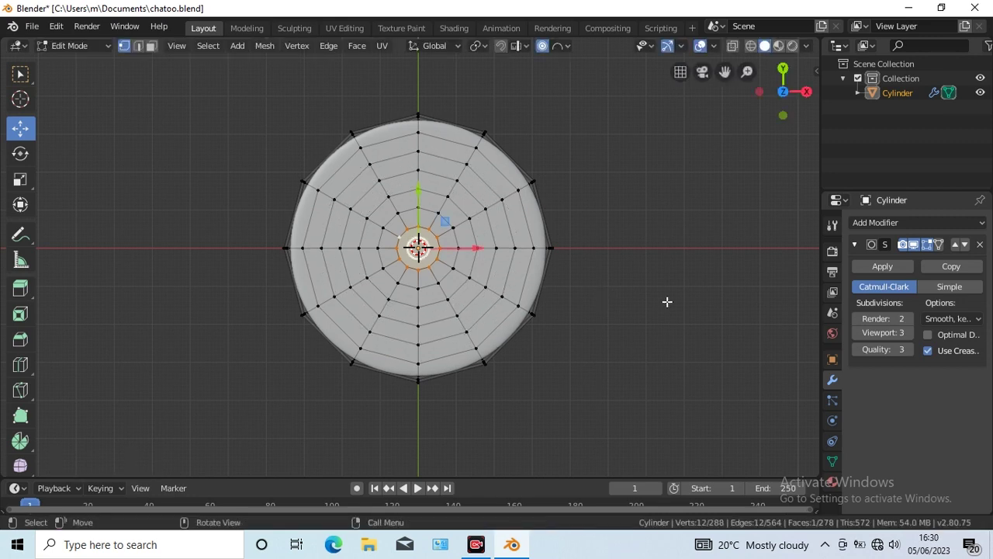
{"action": "key", "text": "KP_1"}
{"action": "mouse_move", "coordinate": [416, 184]}
{"action": "left_mouse_down"}
{"action": "mouse_move", "coordinate": [422, 165]}
{"action": "mouse_move", "coordinate": [423, 332]}
{"action": "left_mouse_up"}
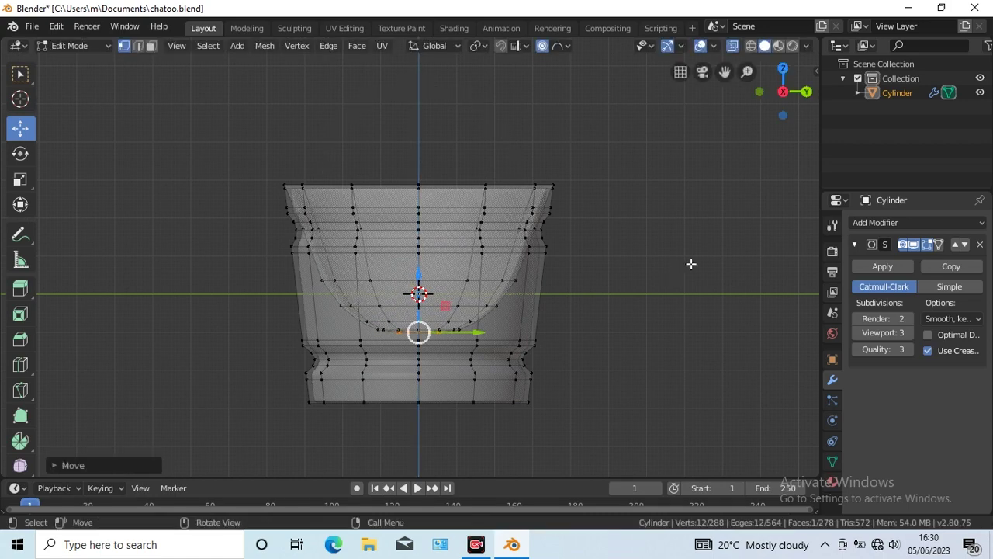
{"action": "key", "text": "KP_8"}
{"action": "key", "text": "KP_8"}
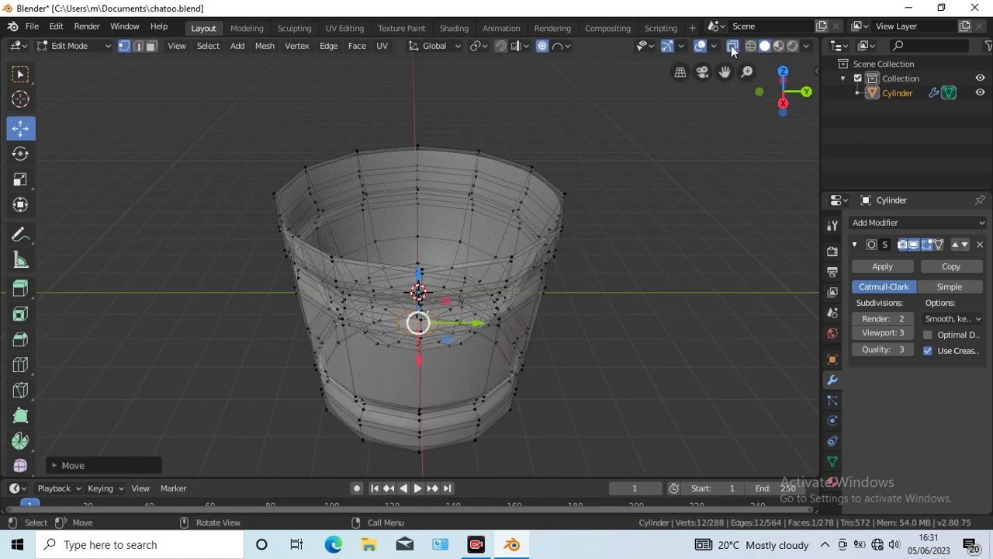
{"action": "left_click", "coordinate": [731, 46]}
{"action": "key", "text": "KP_8"}
{"action": "key", "text": "KP_8"}
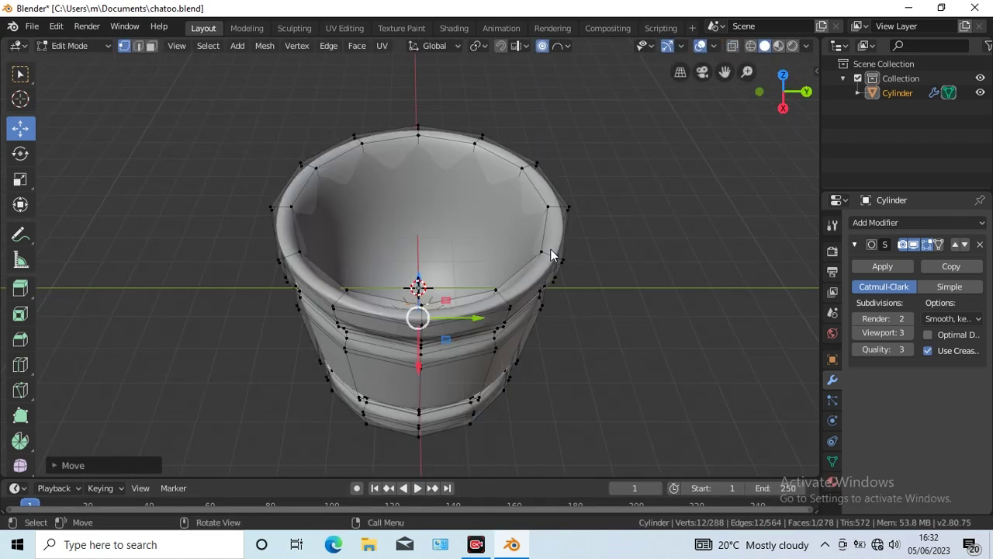
Step: Add an edge loop near the rim and return to Object Mode
{"action": "key", "text": "ctrl+r"}
{"action": "left_click", "coordinate": [550, 252]}
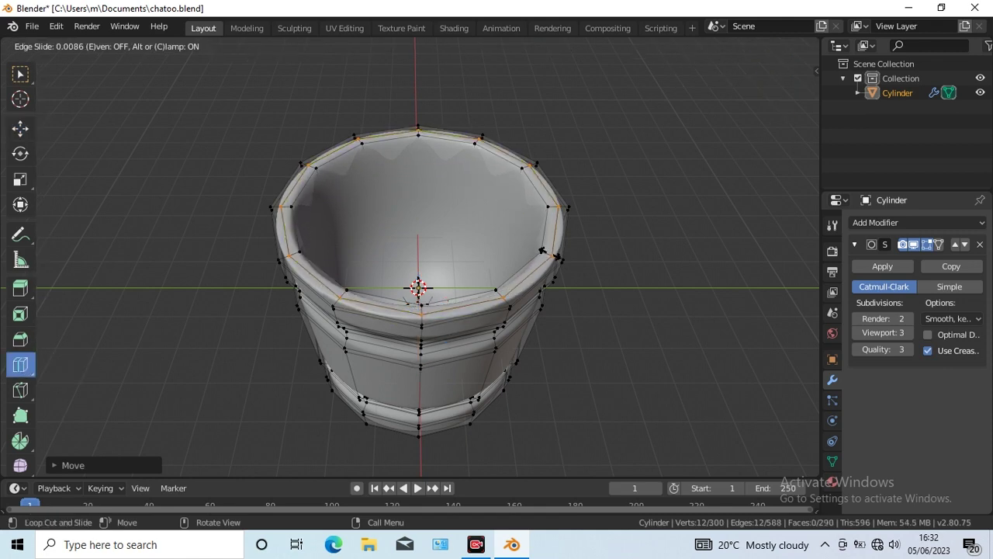
{"action": "left_click", "coordinate": [549, 250]}
{"action": "key", "text": "KP_2"}
{"action": "key", "text": "KP_2"}
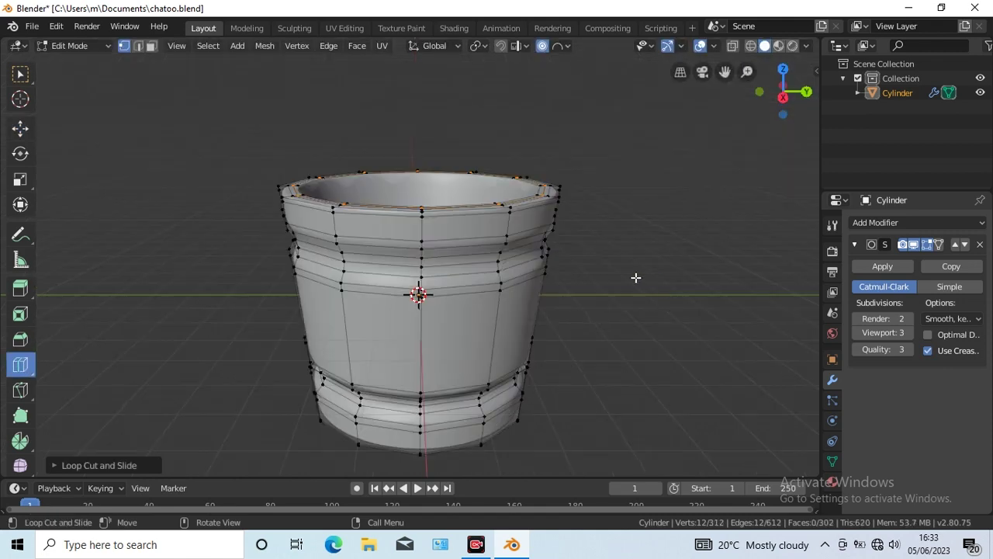
{"action": "key", "text": "Tab"}
{"action": "key", "text": "KP_8"}
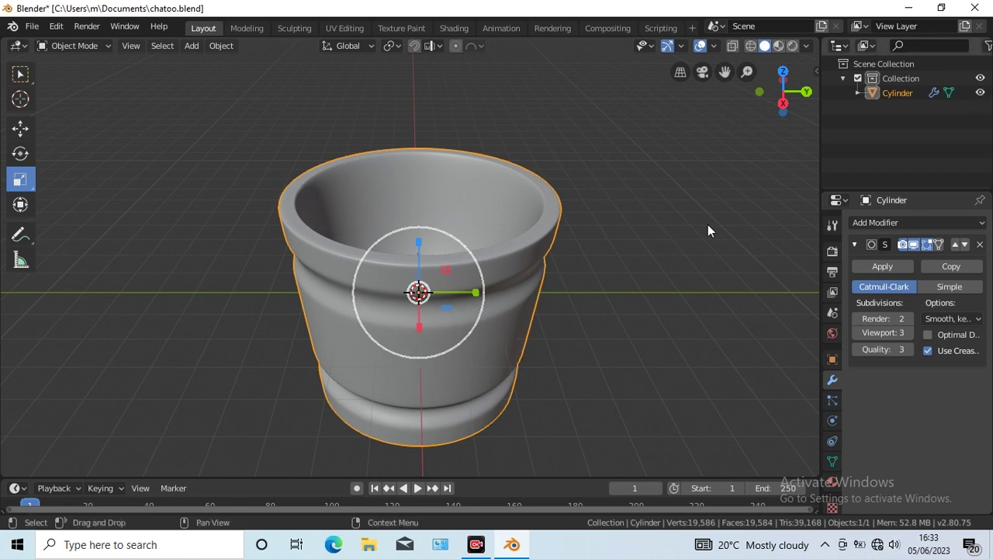
Step: Hide the cup and add a new cylinder stretched into a tall column
{"action": "key", "text": "KP_3"}
{"action": "left_click", "coordinate": [980, 92]}
{"action": "left_click", "coordinate": [191, 45]}
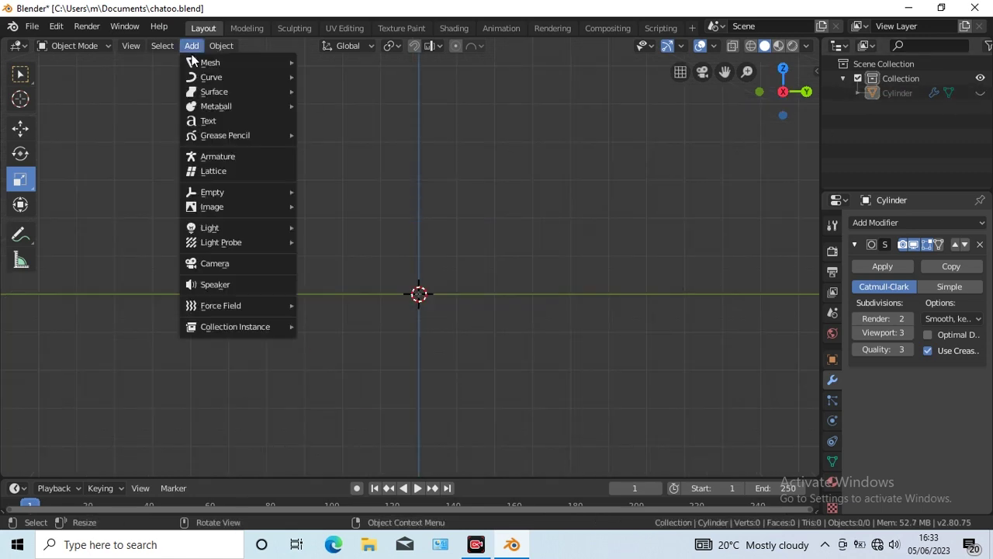
{"action": "left_click", "coordinate": [379, 136]}
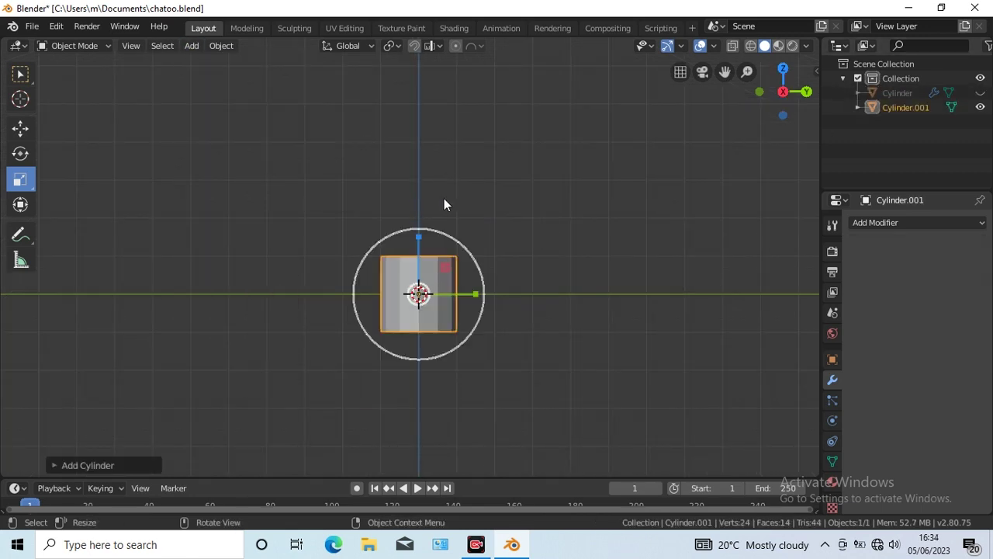
{"action": "mouse_move", "coordinate": [418, 237]}
{"action": "left_mouse_down"}
{"action": "mouse_move", "coordinate": [419, 37]}
{"action": "mouse_move", "coordinate": [412, 450]}
{"action": "left_mouse_up"}
{"action": "left_click_drag", "start_coordinate": [725, 73], "coordinate": [725, 44]}
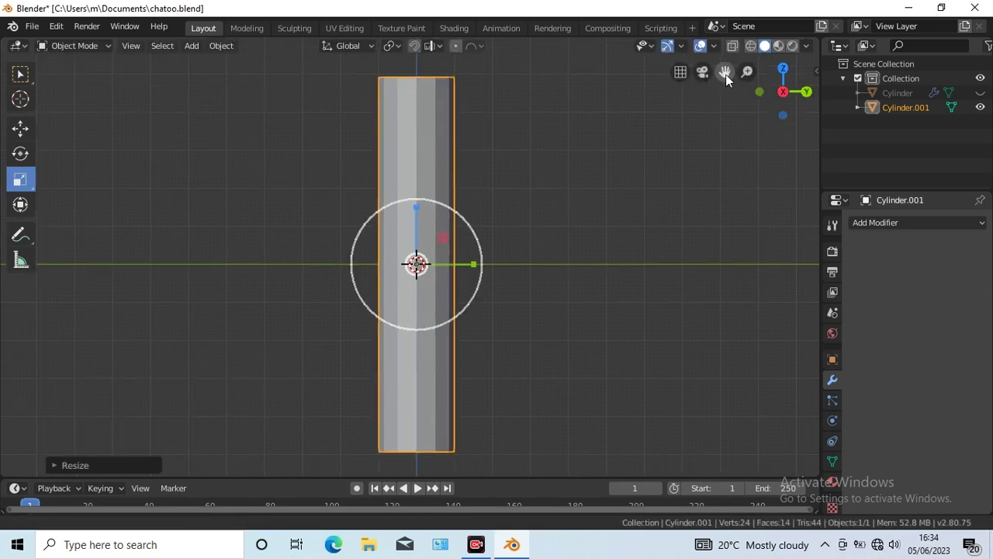
Step: Add two edge loops to the column, one near the top and one near the middle
{"action": "key", "text": "Tab"}
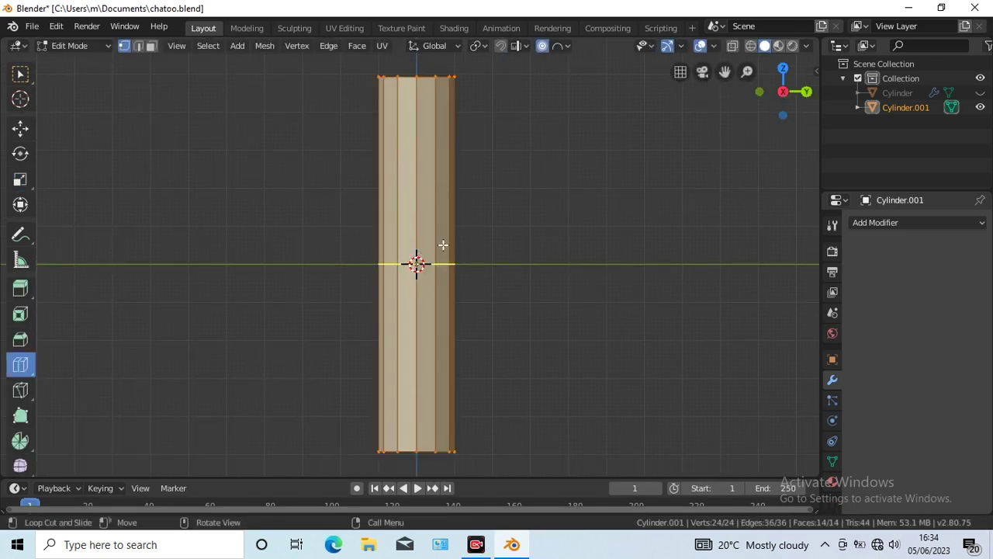
{"action": "left_click_drag", "start_coordinate": [438, 264], "coordinate": [438, 166]}
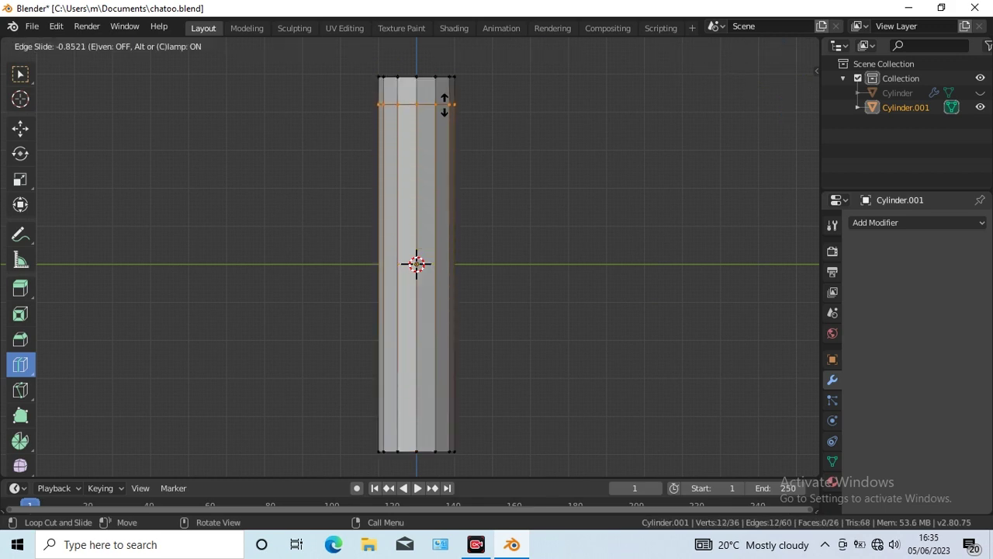
{"action": "left_click_drag", "start_coordinate": [421, 266], "coordinate": [437, 242]}
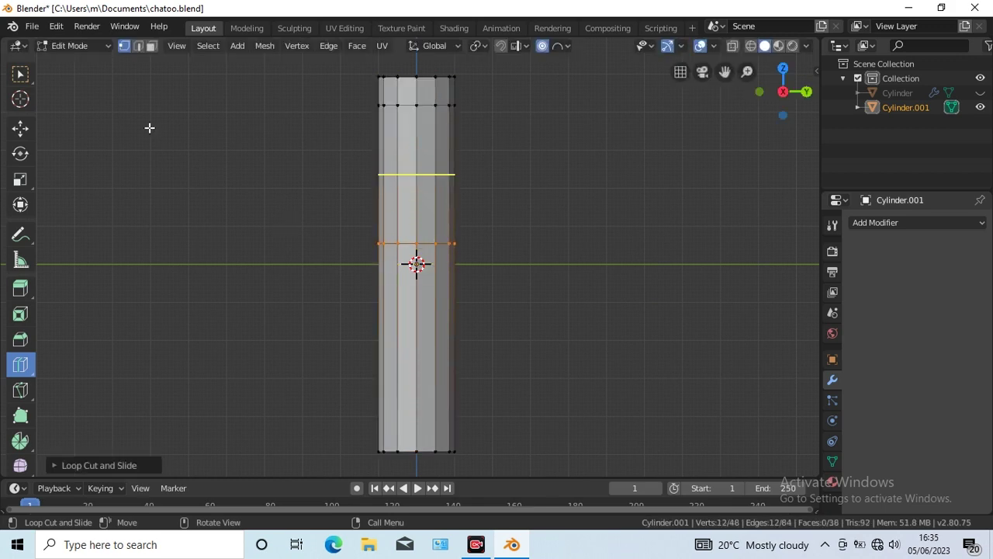
Step: Shrink the top edge loop into a tapered neck and lower it slightly
{"action": "left_click", "coordinate": [732, 46]}
{"action": "key", "text": "w"}
{"action": "left_click_drag", "start_coordinate": [364, 96], "coordinate": [474, 115]}
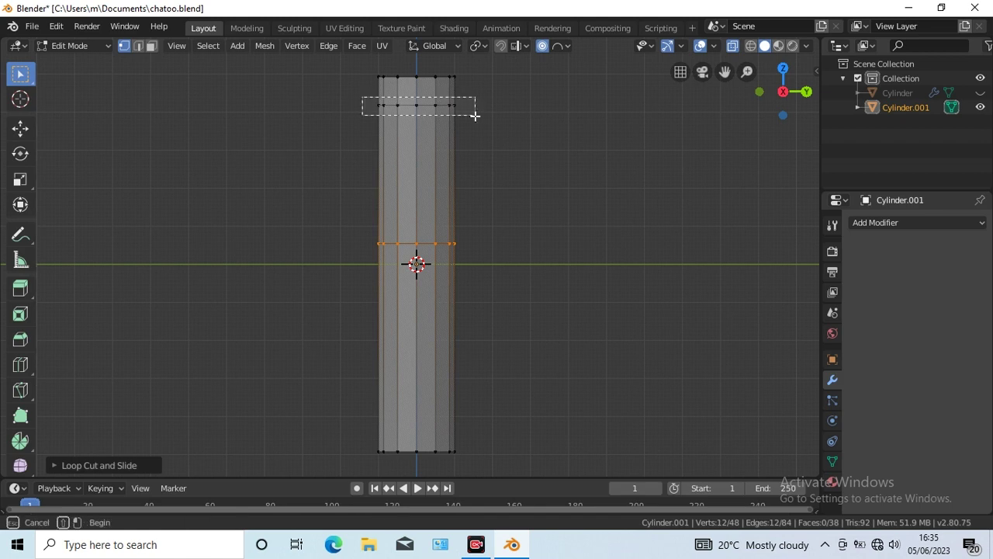
{"action": "left_click", "coordinate": [20, 180]}
{"action": "key", "text": "s"}
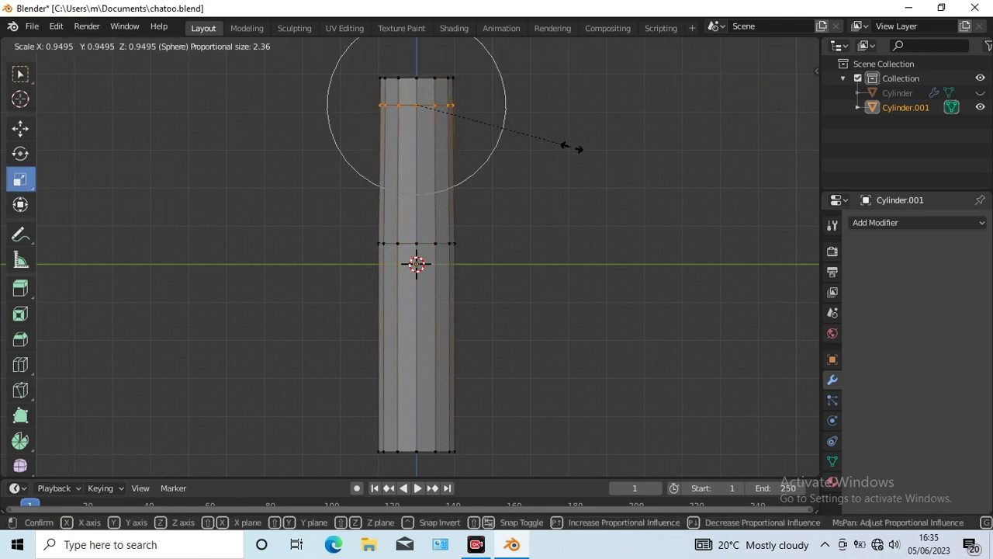
{"action": "left_click", "coordinate": [573, 148]}
{"action": "key", "text": "s"}
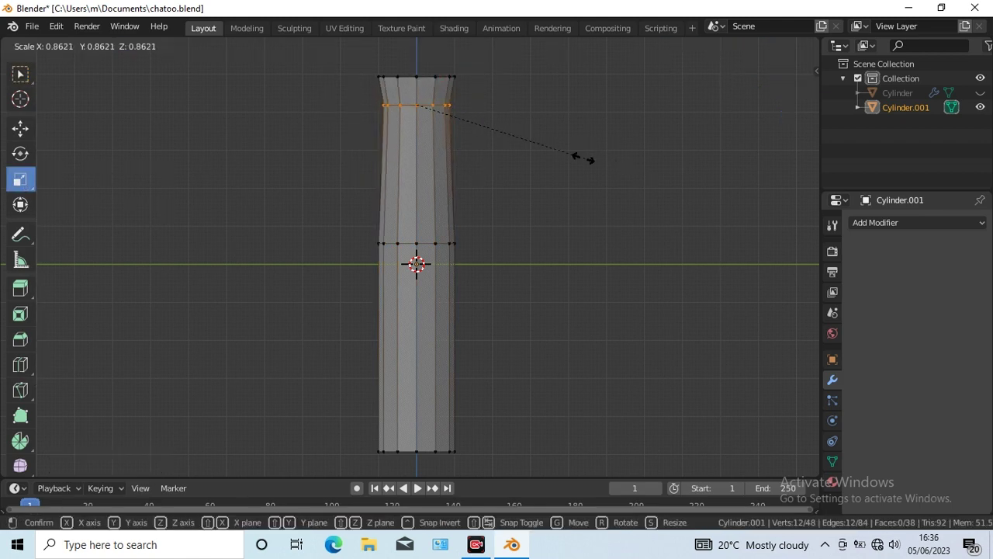
{"action": "left_click", "coordinate": [554, 151]}
{"action": "left_click", "coordinate": [20, 128]}
{"action": "left_click_drag", "start_coordinate": [417, 78], "coordinate": [416, 95]}
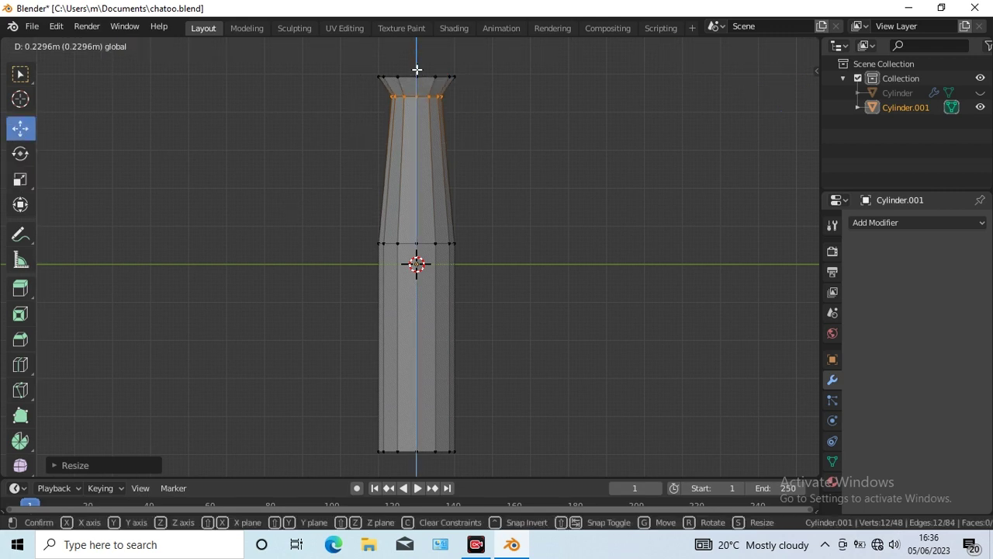
{"action": "left_click_drag", "start_coordinate": [725, 72], "coordinate": [724, 0]}
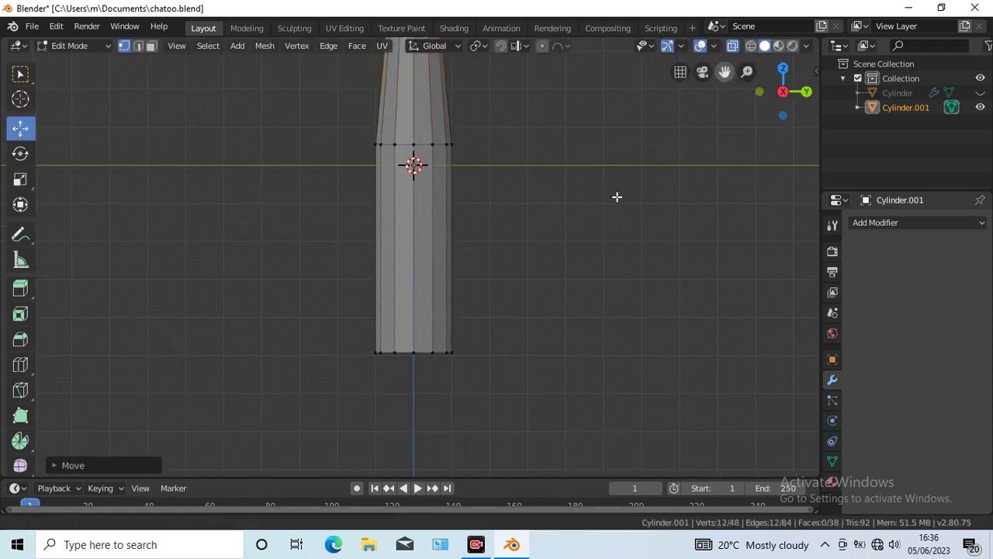
Step: With see-through off, view the column from below and inset its bottom end face
{"action": "key", "text": "KP_7"}
{"action": "key", "text": "ctrl+KP_7"}
{"action": "left_click", "coordinate": [733, 45]}
{"action": "key", "text": "KP_7"}
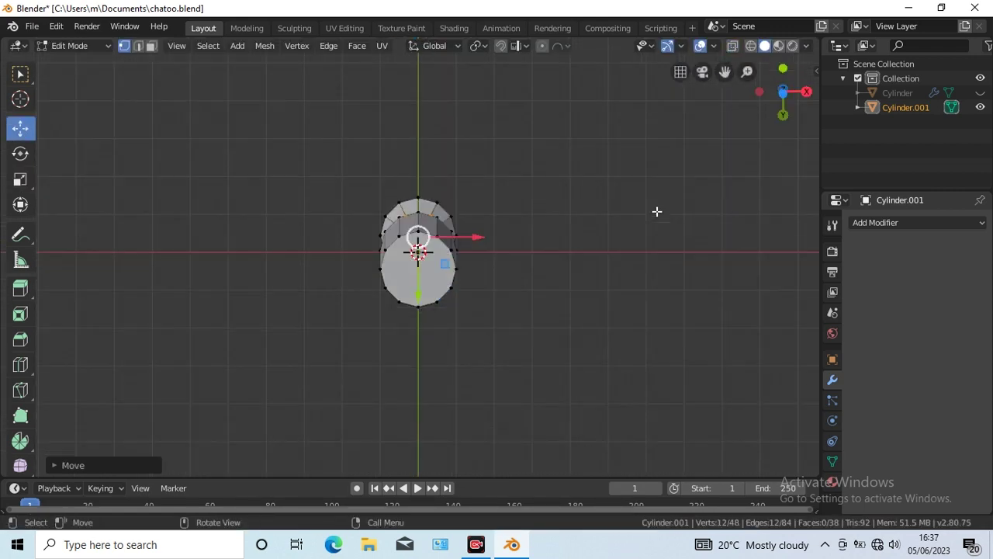
{"action": "key", "text": "KP_3"}
{"action": "key", "text": "KP_7"}
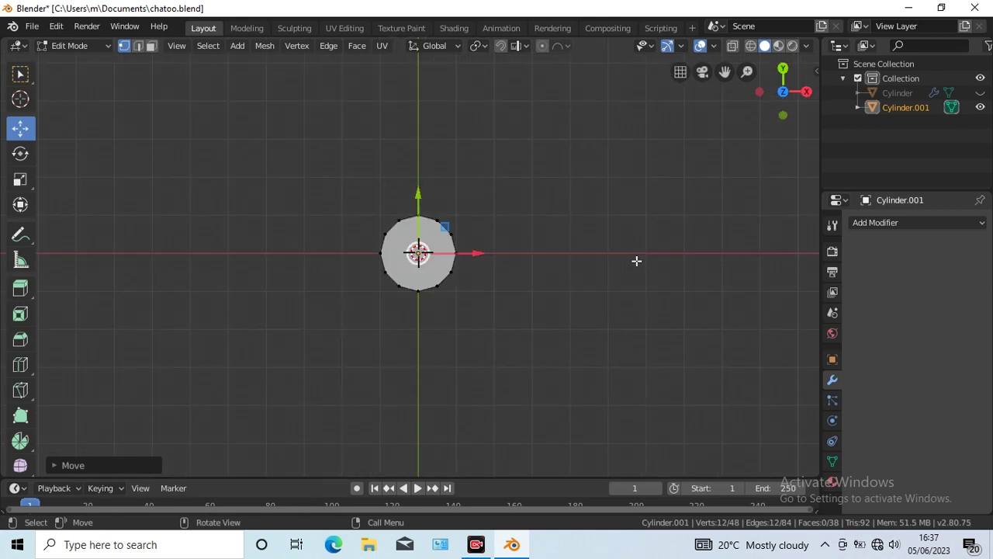
{"action": "key", "text": "ctrl+KP_7"}
{"action": "left_click", "coordinate": [152, 45]}
{"action": "left_click", "coordinate": [21, 74]}
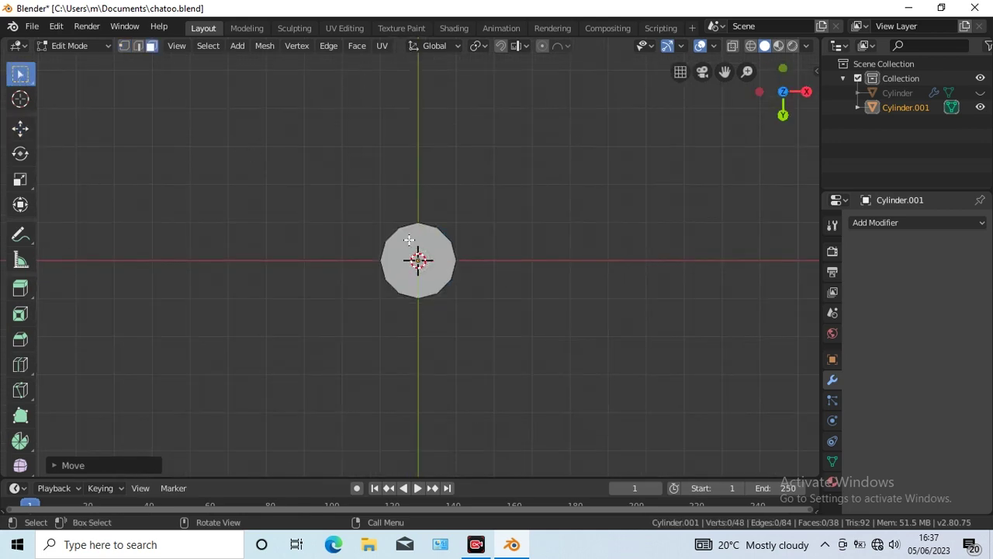
{"action": "left_click", "coordinate": [407, 239]}
{"action": "left_click", "coordinate": [354, 46]}
{"action": "left_click", "coordinate": [377, 111]}
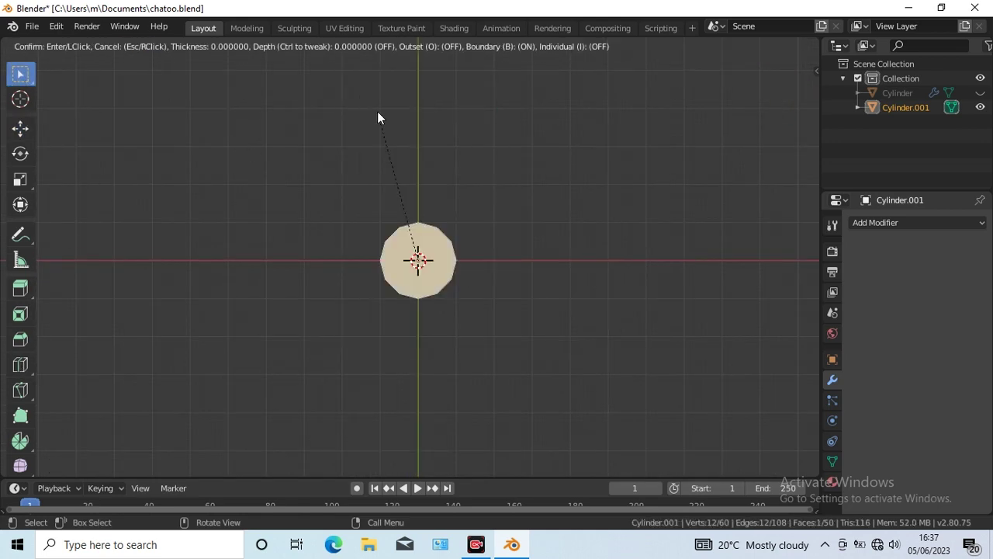
{"action": "left_click", "coordinate": [406, 204]}
Step: Cut several concentric edge loops into the column's bottom face
{"action": "scroll", "coordinate": [211, 237], "scroll_direction": "up", "scroll_amount": 4}
{"action": "scroll", "coordinate": [212, 239], "scroll_direction": "up", "scroll_amount": 2}
{"action": "scroll", "coordinate": [212, 240], "scroll_direction": "up", "scroll_amount": 1}
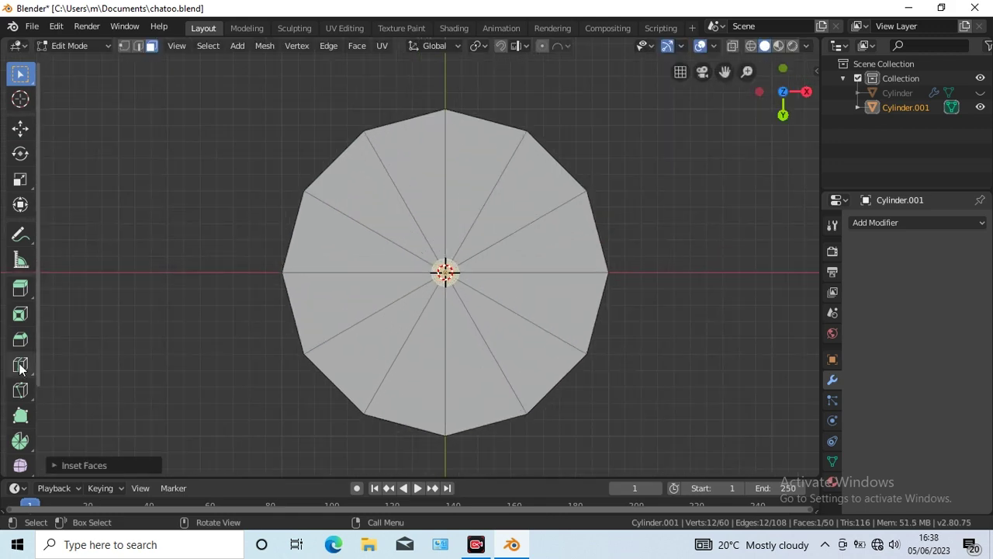
{"action": "left_click", "coordinate": [20, 363]}
{"action": "left_click", "coordinate": [372, 272]}
{"action": "left_click", "coordinate": [238, 349]}
{"action": "left_click", "coordinate": [238, 349]}
{"action": "left_click", "coordinate": [238, 348]}
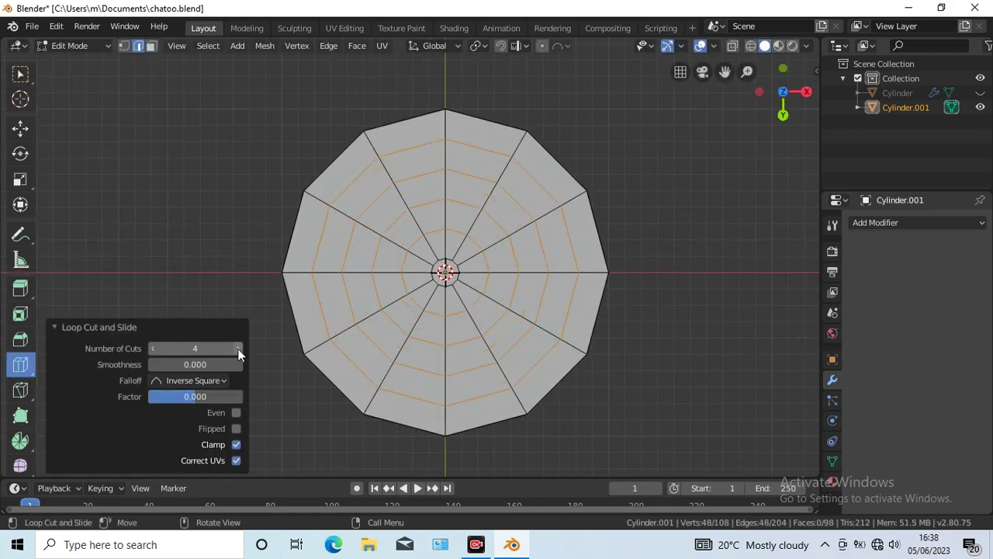
{"action": "left_click", "coordinate": [238, 348]}
{"action": "left_click", "coordinate": [54, 327]}
Step: In vertex mode, select the innermost vertex ring of the bottom face
{"action": "left_click", "coordinate": [124, 46]}
{"action": "key", "text": "w"}
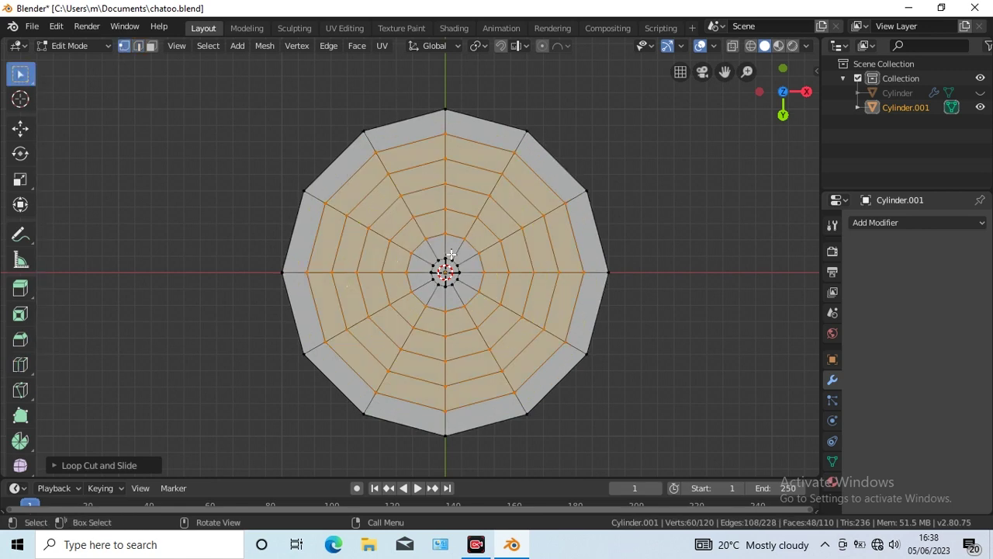
{"action": "left_click", "coordinate": [438, 261]}
{"action": "left_click", "coordinate": [458, 273], "text": "ctrl"}
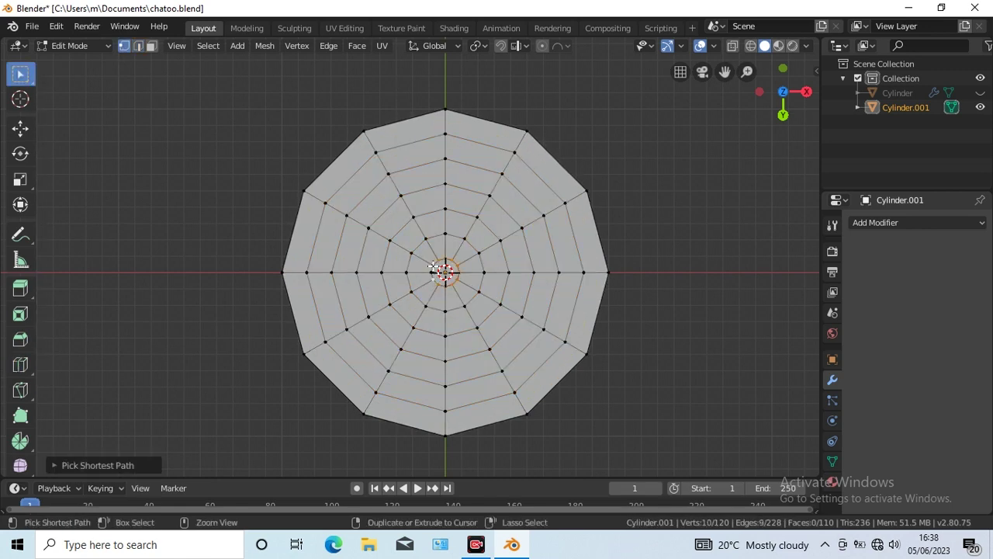
{"action": "left_click", "coordinate": [432, 266], "text": "ctrl"}
Step: Push the inner ring down with proportional editing to form a domed bottom
{"action": "left_click", "coordinate": [20, 127]}
{"action": "key", "text": "g"}
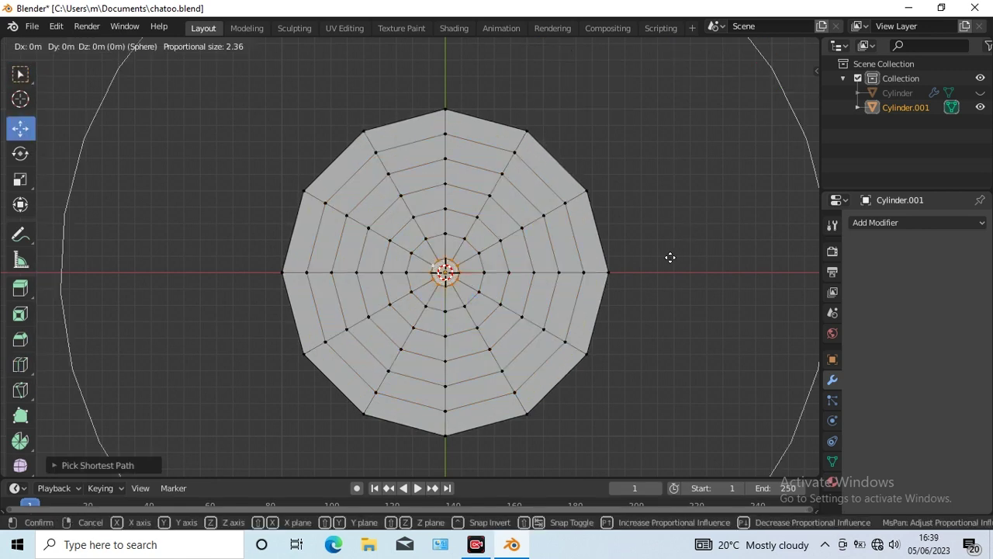
{"action": "scroll", "coordinate": [671, 258], "scroll_direction": "up", "scroll_amount": 8}
{"action": "scroll", "coordinate": [670, 257], "scroll_direction": "up", "scroll_amount": 1}
{"action": "scroll", "coordinate": [670, 257], "scroll_direction": "up", "scroll_amount": 1}
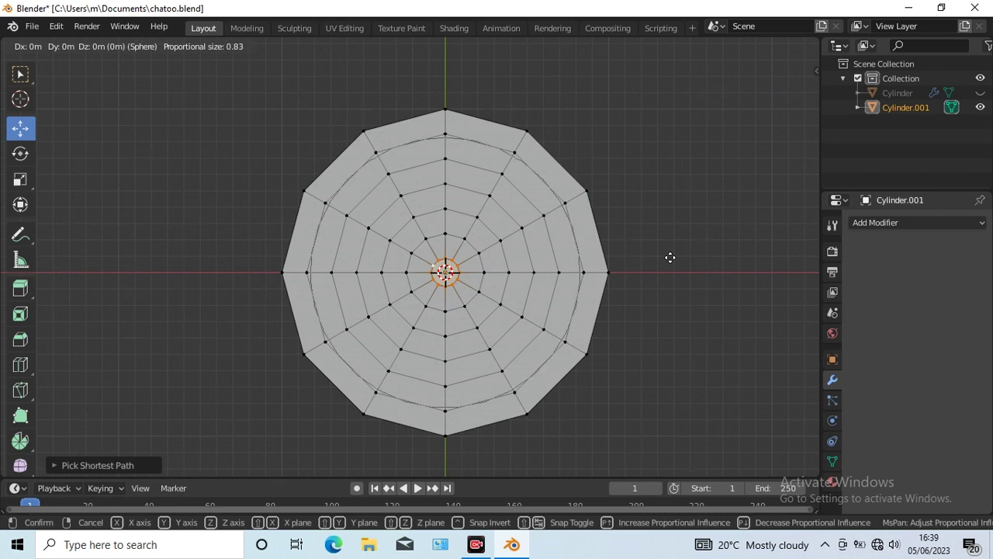
{"action": "left_click", "coordinate": [670, 257]}
{"action": "key", "text": "KP_3"}
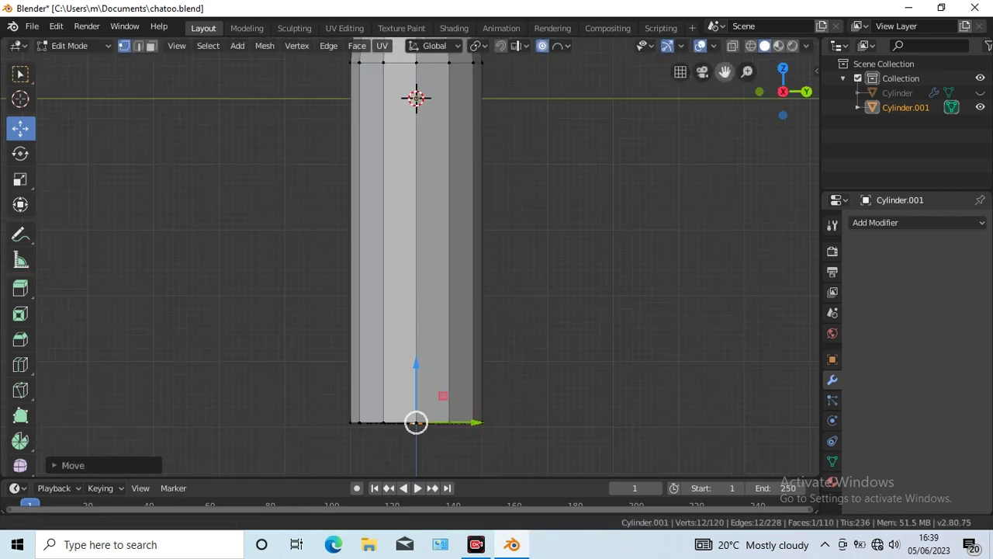
{"action": "middle_click_drag", "start_coordinate": [411, 366], "coordinate": [409, 249], "text": "shift"}
{"action": "left_click_drag", "start_coordinate": [410, 249], "coordinate": [415, 335]}
{"action": "left_click", "coordinate": [884, 223]}
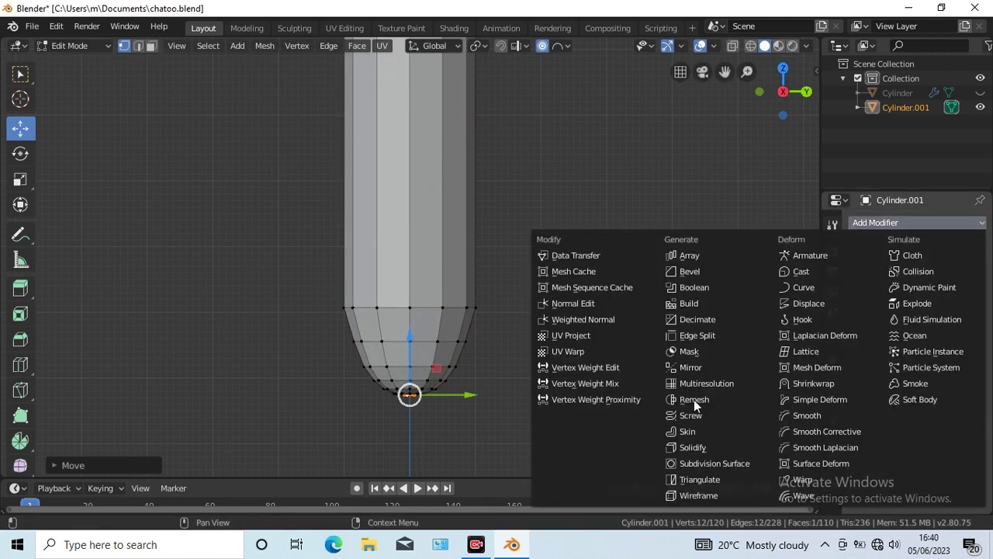
Step: Add a Subdivision Surface modifier to the column with viewport level 3
{"action": "left_click", "coordinate": [694, 400]}
{"action": "left_click", "coordinate": [906, 332]}
{"action": "left_click", "coordinate": [909, 332]}
Step: Scale the bottom vertices to widen the rounded bottom end
{"action": "key", "text": "Tab"}
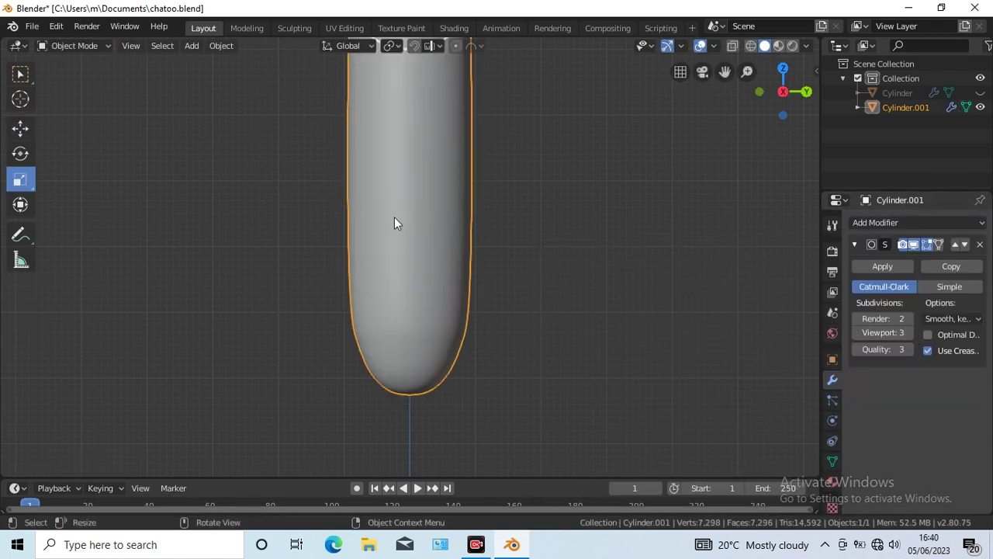
{"action": "key", "text": "Tab"}
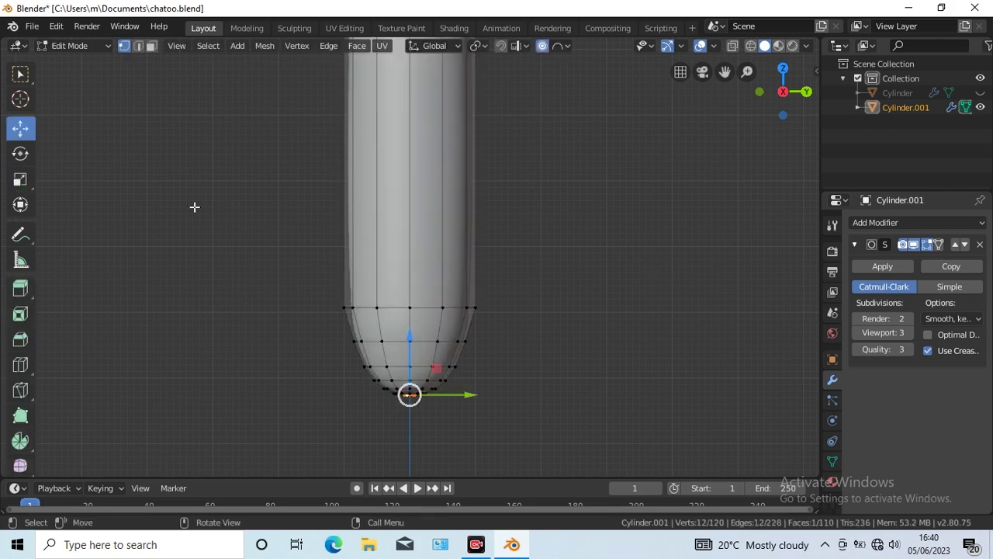
{"action": "key", "text": "s"}
{"action": "left_click", "coordinate": [594, 386]}
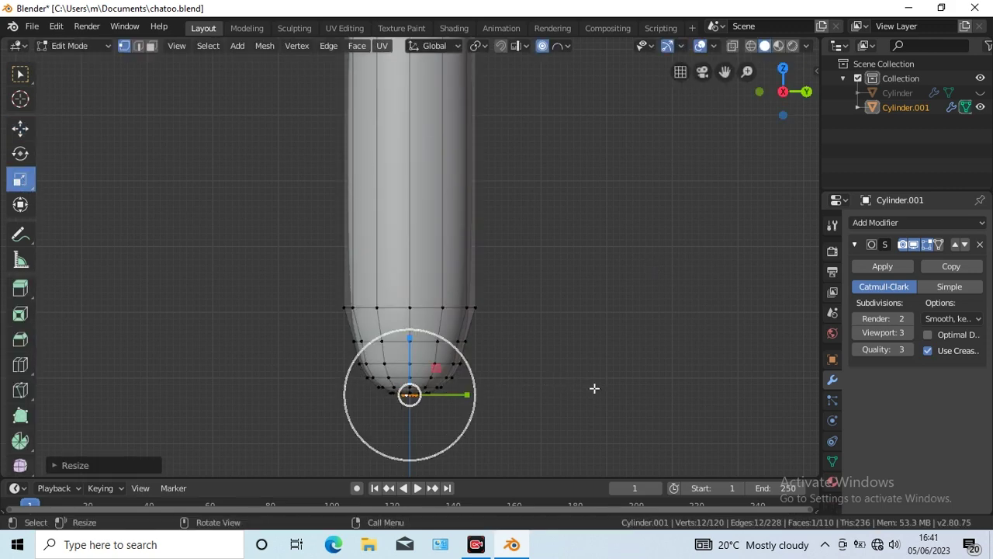
{"action": "key", "text": "s"}
{"action": "scroll", "coordinate": [594, 388], "scroll_direction": "down", "scroll_amount": 2}
{"action": "scroll", "coordinate": [593, 387], "scroll_direction": "down", "scroll_amount": 2}
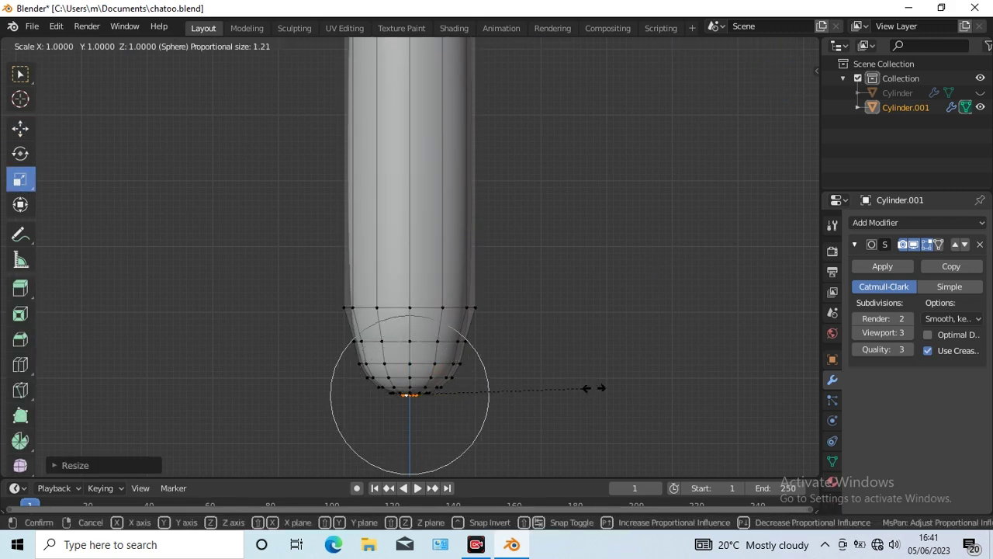
{"action": "scroll", "coordinate": [644, 392], "scroll_direction": "down", "scroll_amount": 1}
{"action": "left_click", "coordinate": [651, 392]}
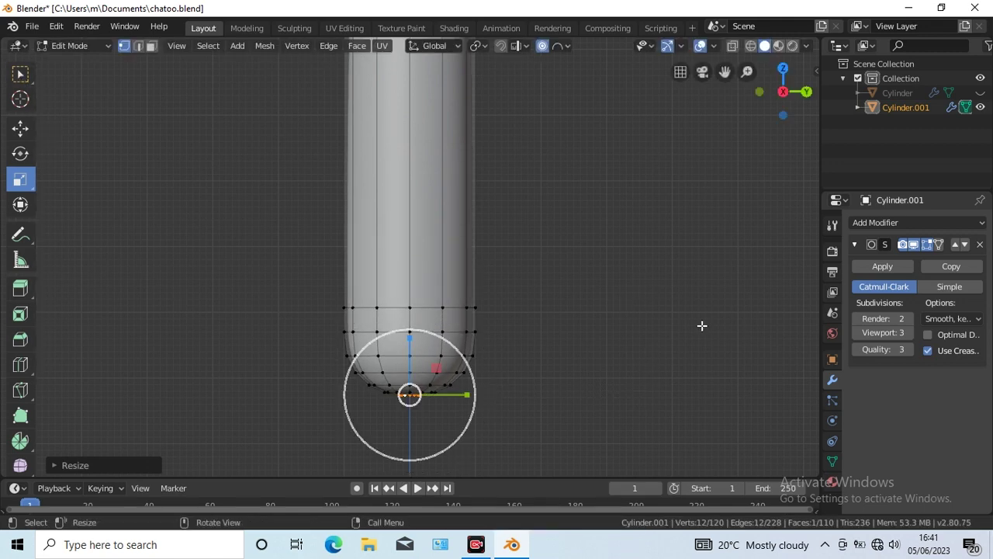
Step: Add an edge loop near the pestle top, widen it slightly, and cut another below it
{"action": "scroll", "coordinate": [701, 325], "scroll_direction": "down", "scroll_amount": 3}
{"action": "left_click_drag", "start_coordinate": [723, 72], "coordinate": [724, 196]}
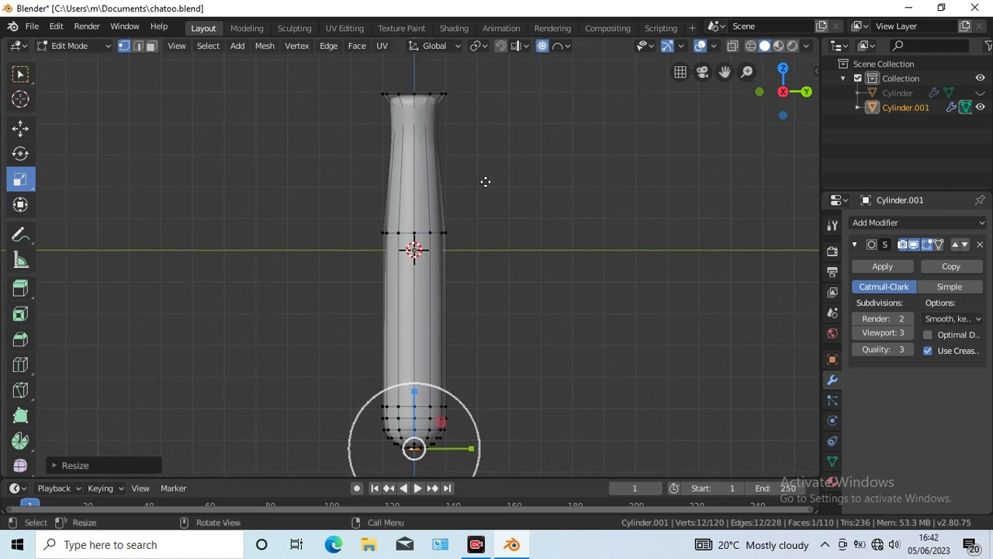
{"action": "left_click_drag", "start_coordinate": [421, 105], "coordinate": [423, 109]}
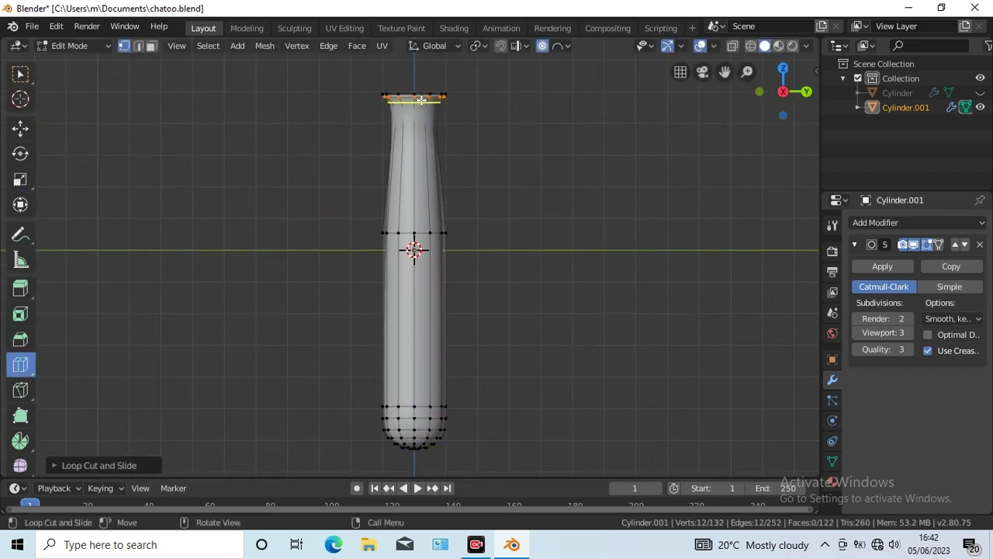
{"action": "key", "text": "shift+space"}
{"action": "key", "text": "s"}
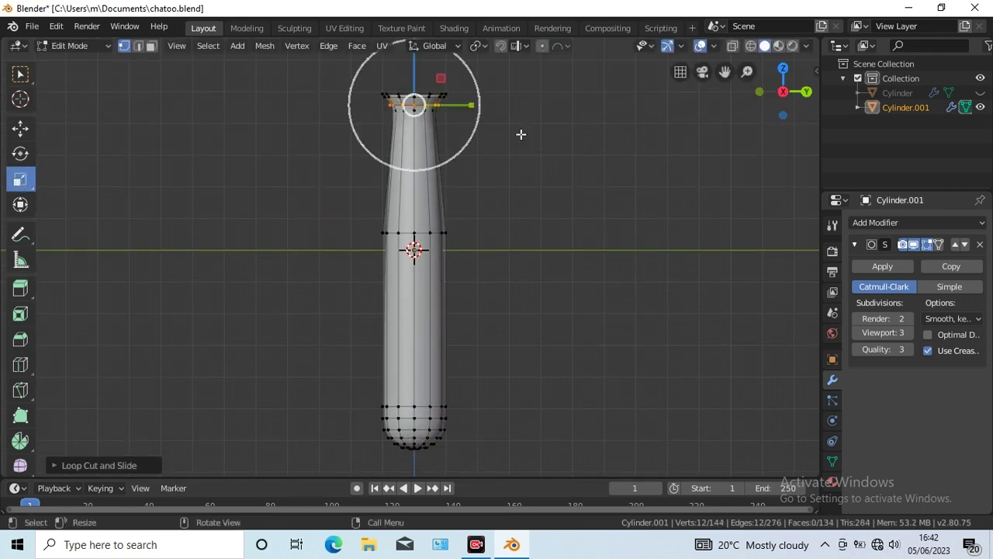
{"action": "key", "text": "s"}
{"action": "left_click", "coordinate": [536, 140]}
{"action": "left_click", "coordinate": [20, 364]}
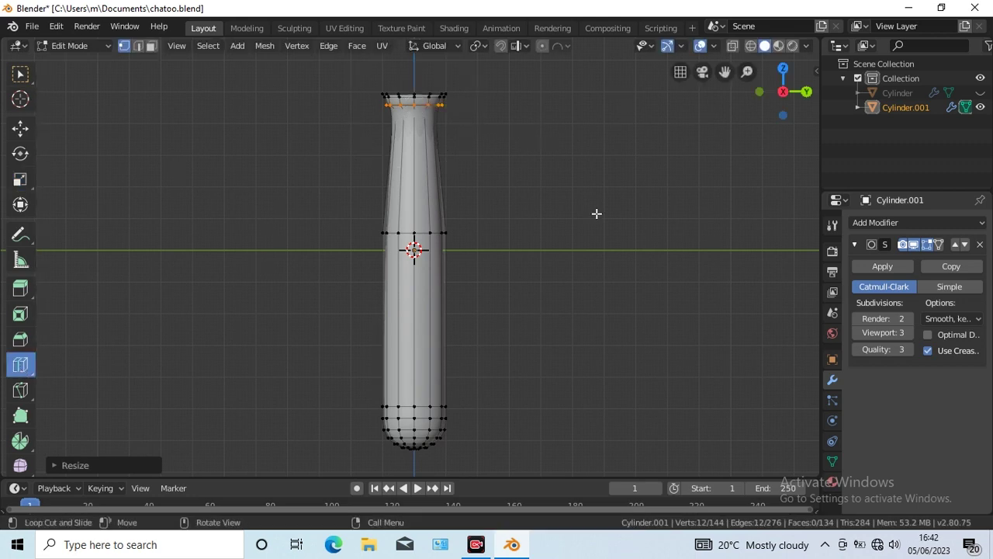
{"action": "left_click_drag", "start_coordinate": [435, 172], "coordinate": [433, 130]}
Step: Inset the pestle's top cap face and move it along the vertical axis
{"action": "key", "text": "Tab"}
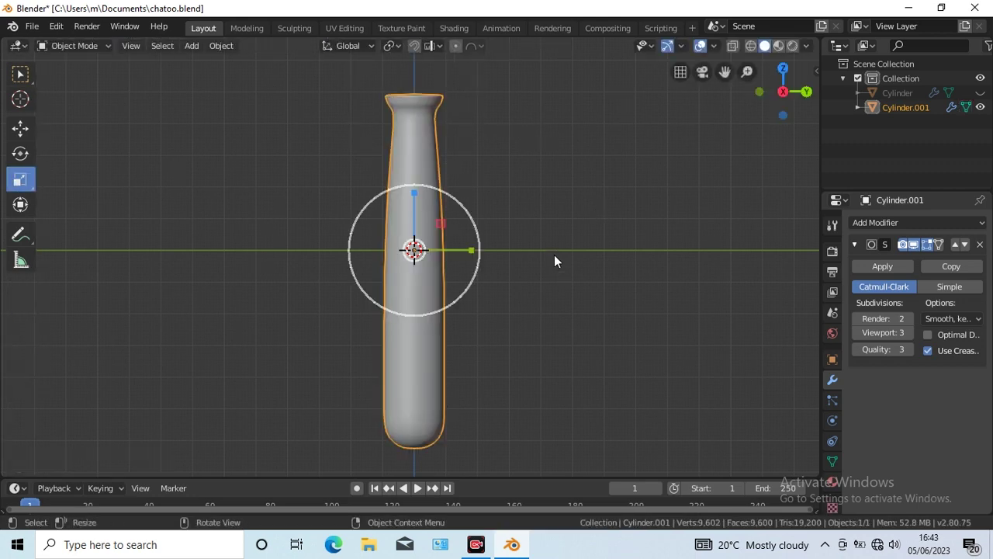
{"action": "key", "text": "KP_8"}
{"action": "key", "text": "KP_8"}
{"action": "key", "text": "Tab"}
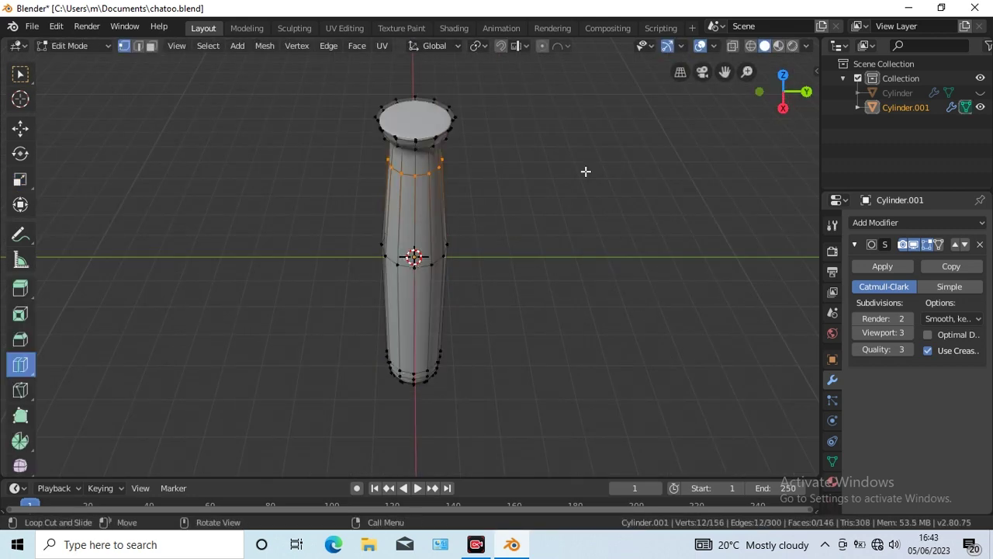
{"action": "key", "text": "3"}
{"action": "left_click", "coordinate": [387, 101]}
{"action": "left_click", "coordinate": [354, 46]}
{"action": "left_click", "coordinate": [370, 110]}
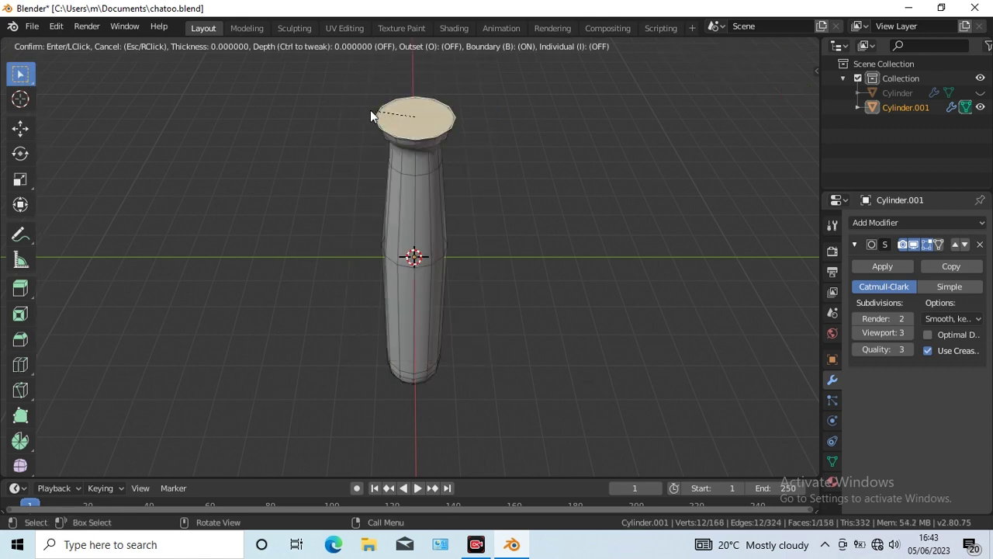
{"action": "left_click", "coordinate": [395, 116]}
{"action": "left_click", "coordinate": [20, 127]}
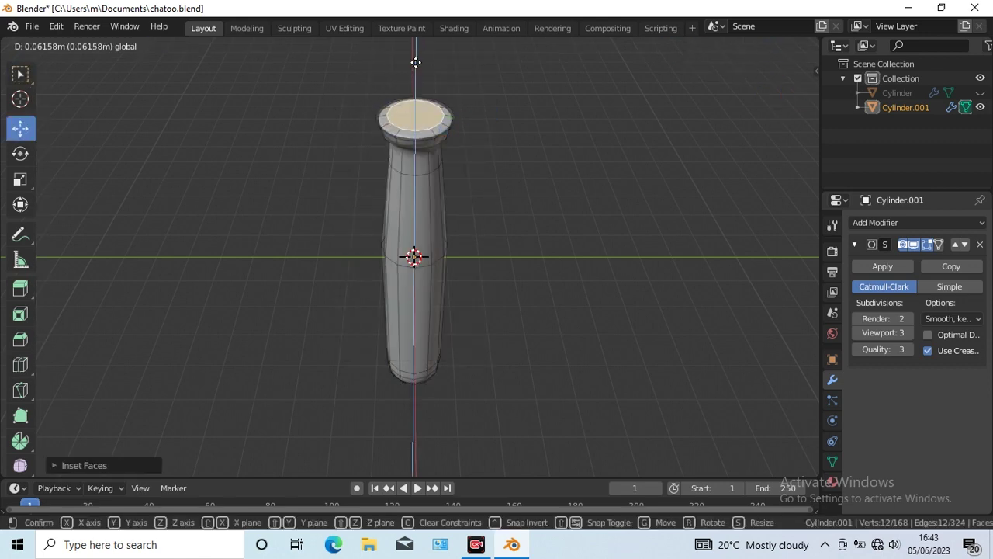
{"action": "left_click_drag", "start_coordinate": [416, 73], "coordinate": [416, 55]}
Step: In X-ray, box-select the top rim loops and scale them to 0.85
{"action": "key", "text": "KP_3"}
{"action": "key", "text": "w"}
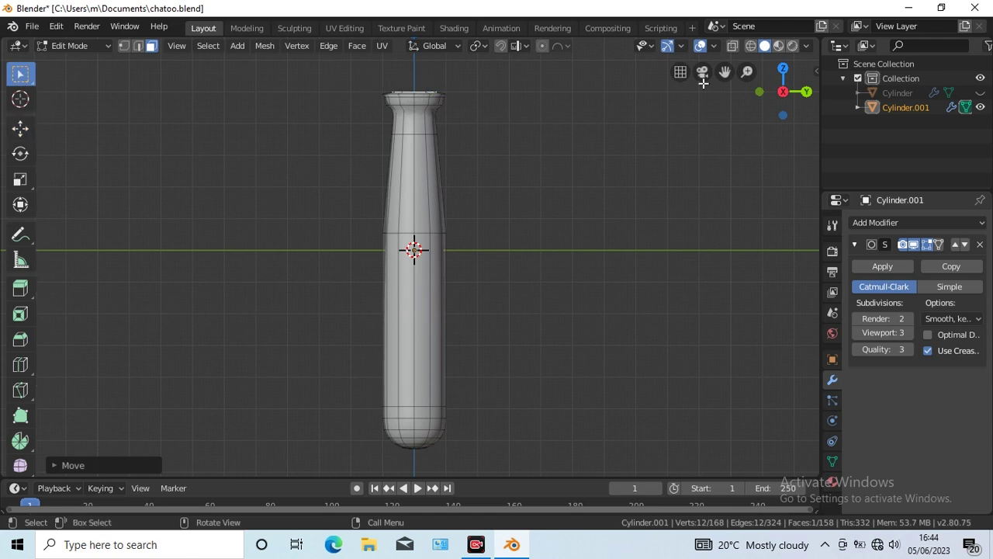
{"action": "left_click_drag", "start_coordinate": [370, 82], "coordinate": [466, 112]}
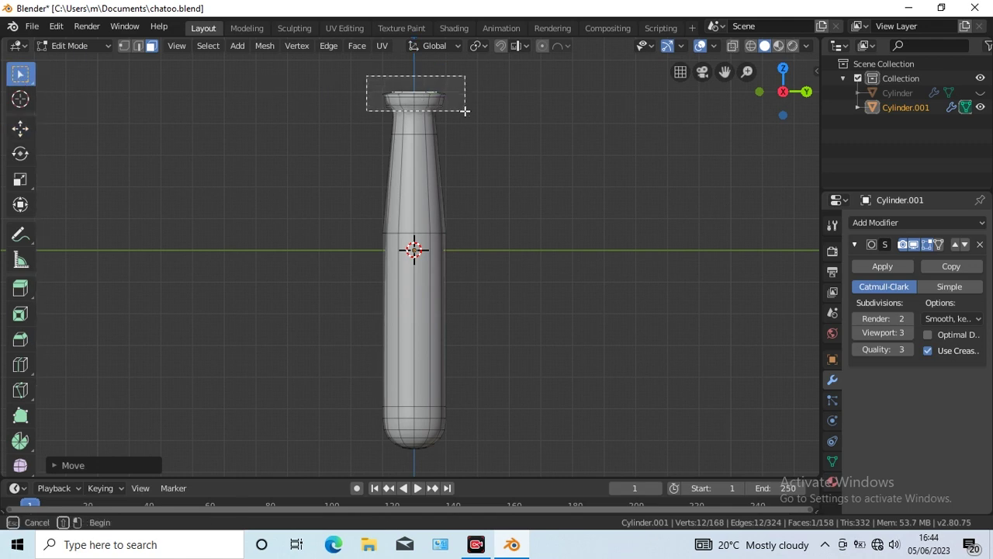
{"action": "left_click", "coordinate": [732, 45]}
{"action": "mouse_move", "coordinate": [360, 78]}
{"action": "left_mouse_down"}
{"action": "mouse_move", "coordinate": [468, 115]}
{"action": "mouse_move", "coordinate": [470, 131]}
{"action": "left_mouse_up"}
{"action": "key", "text": "shift+space"}
{"action": "key", "text": "s"}
{"action": "key", "text": "s"}
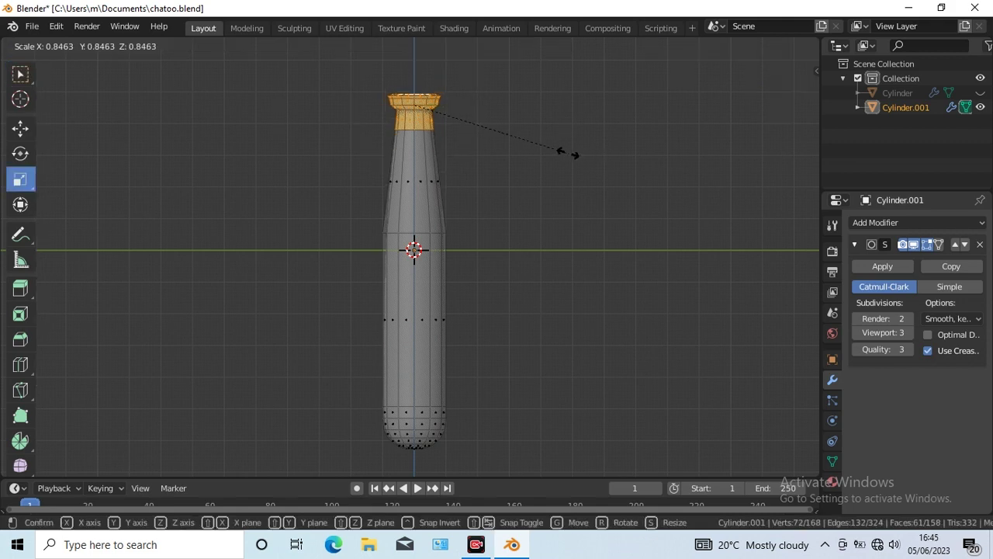
{"action": "left_click", "coordinate": [581, 156]}
{"action": "left_click", "coordinate": [731, 45]}
Step: Return to Object Mode and unhide the Cylinder mortar in the Outliner
{"action": "key", "text": "Tab"}
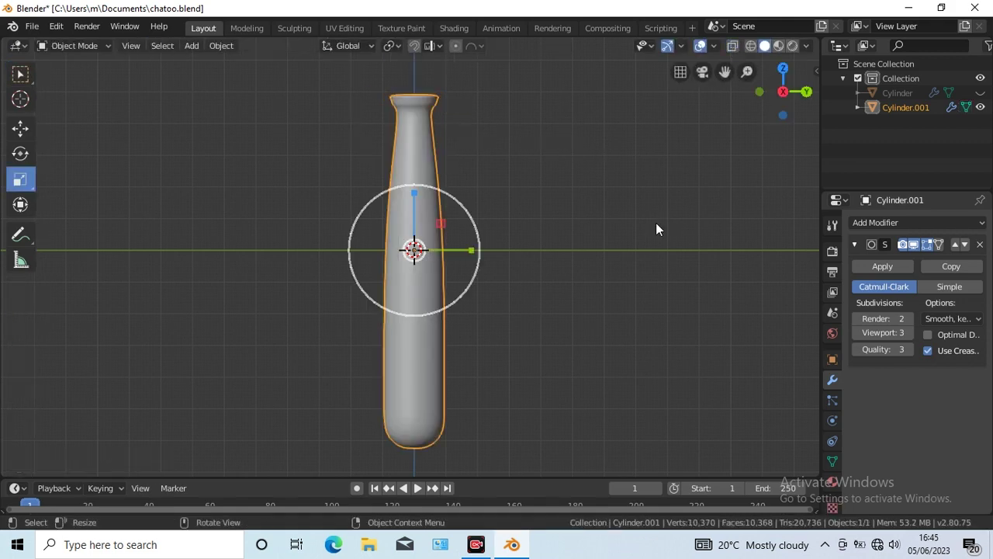
{"action": "key", "text": "shift+space"}
{"action": "key", "text": "g"}
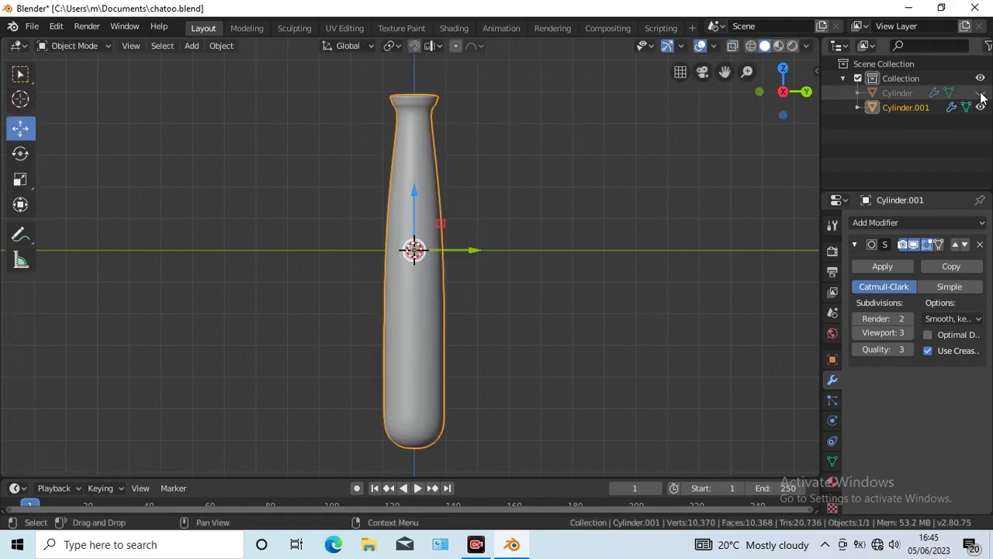
{"action": "left_click", "coordinate": [980, 93]}
Step: Raise both objects, then select the pestle and tilt it about 14 degrees
{"action": "left_click_drag", "start_coordinate": [414, 202], "coordinate": [408, 400]}
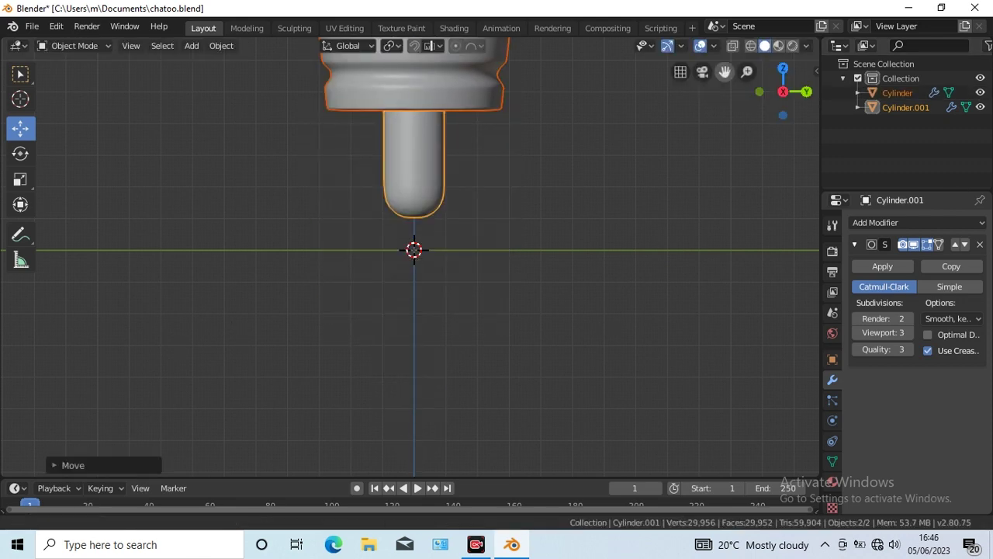
{"action": "left_click_drag", "start_coordinate": [725, 72], "coordinate": [522, 244]}
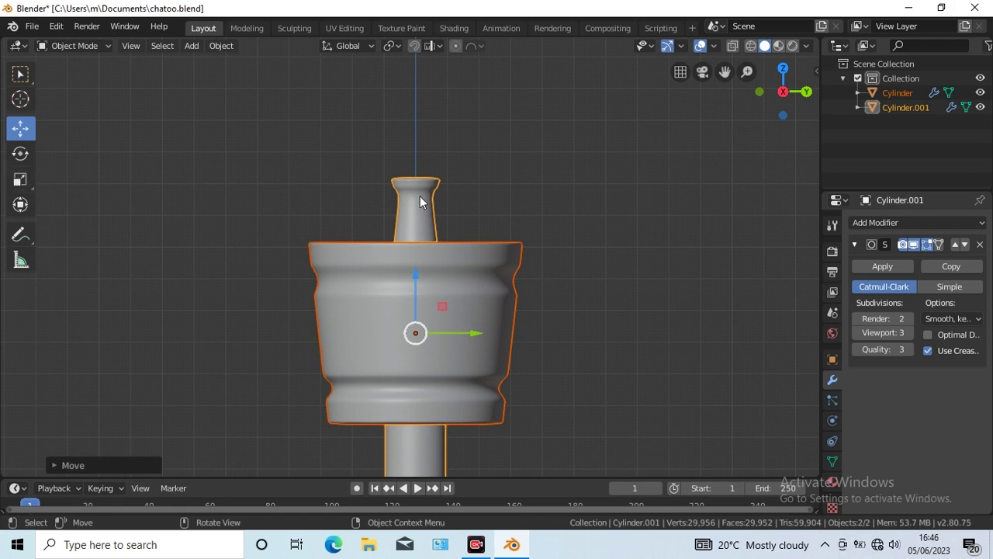
{"action": "left_click", "coordinate": [419, 202]}
{"action": "left_click", "coordinate": [21, 152]}
{"action": "left_click_drag", "start_coordinate": [465, 311], "coordinate": [483, 330]}
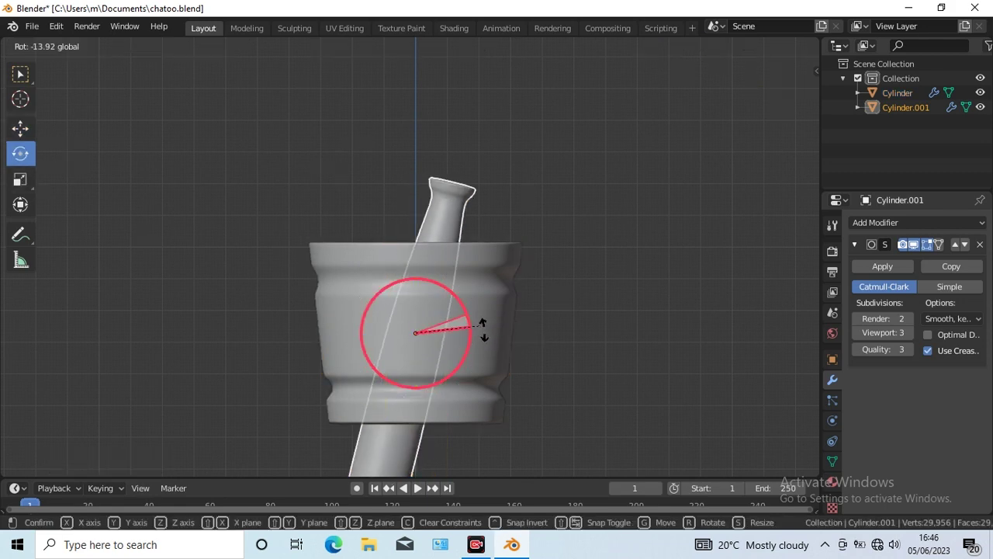
Step: Move the pestle down into the bowl leaning on the rim, then select the mortar
{"action": "left_click", "coordinate": [20, 128]}
{"action": "mouse_move", "coordinate": [413, 264]}
{"action": "left_mouse_down"}
{"action": "mouse_move", "coordinate": [462, 132]}
{"action": "mouse_move", "coordinate": [479, 195]}
{"action": "mouse_move", "coordinate": [512, 205]}
{"action": "mouse_move", "coordinate": [534, 195]}
{"action": "mouse_move", "coordinate": [529, 189]}
{"action": "left_mouse_up"}
{"action": "key", "text": "KP_2"}
{"action": "left_click", "coordinate": [20, 152]}
{"action": "scroll", "coordinate": [647, 316], "scroll_direction": "up", "scroll_amount": 1}
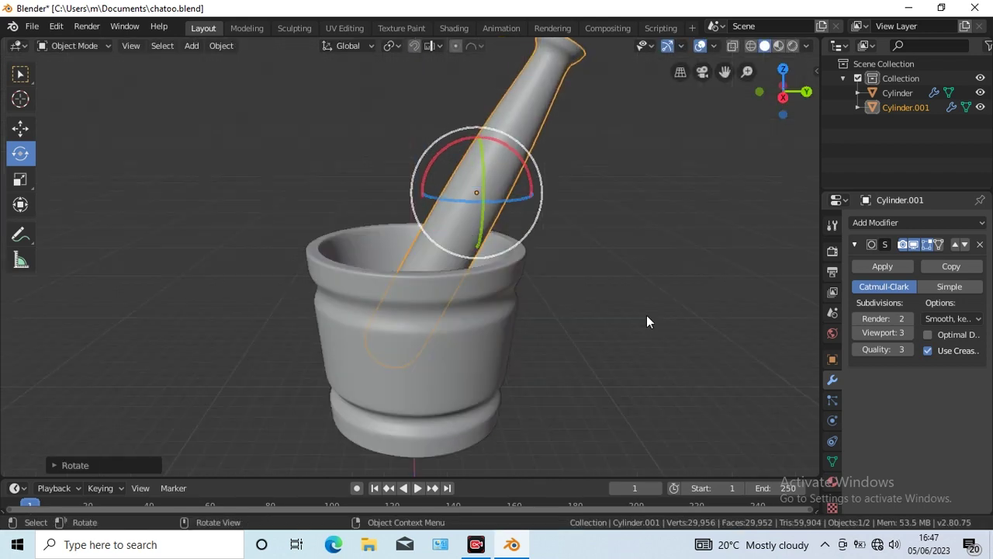
{"action": "left_click", "coordinate": [20, 127]}
{"action": "left_click_drag", "start_coordinate": [478, 130], "coordinate": [540, 150]}
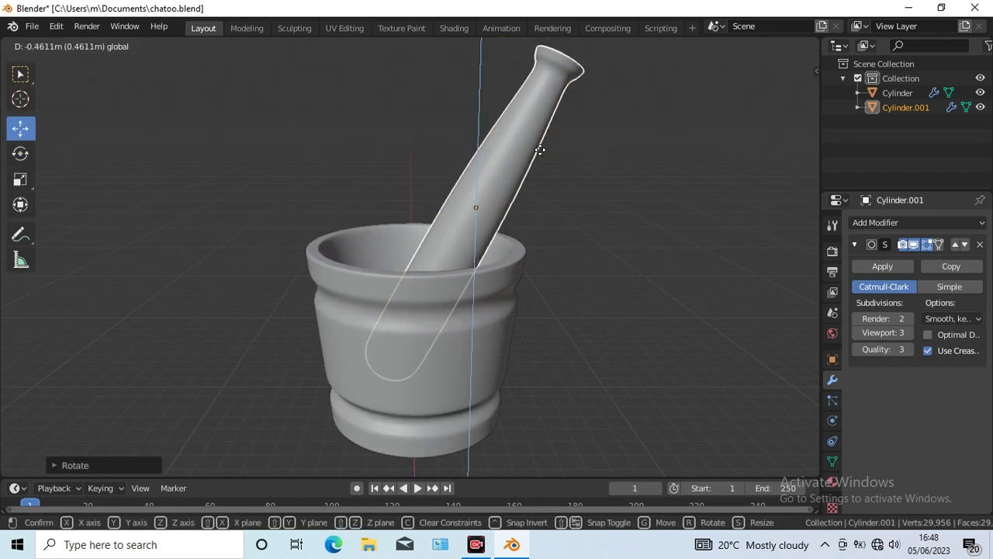
{"action": "left_click_drag", "start_coordinate": [530, 207], "coordinate": [554, 218]}
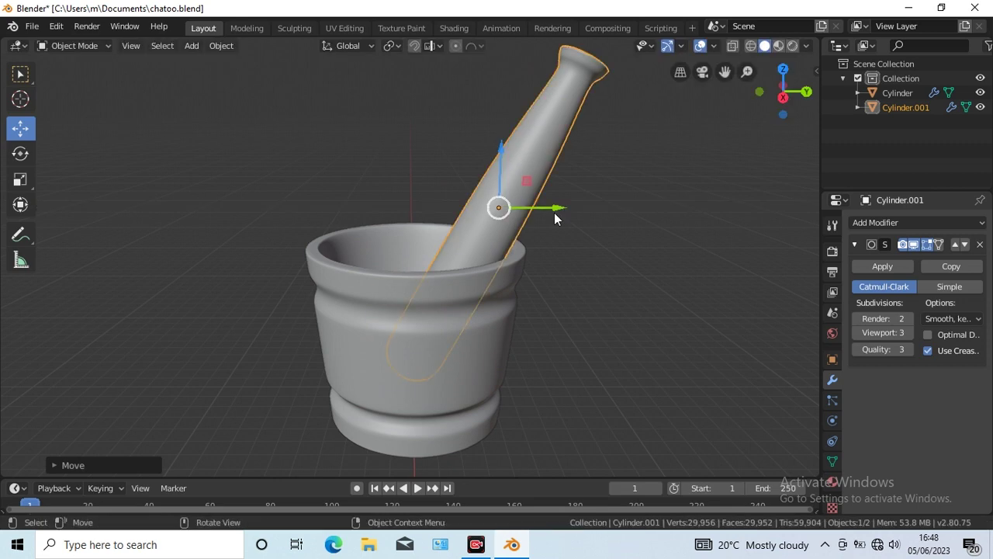
{"action": "left_click", "coordinate": [699, 256]}
{"action": "left_click", "coordinate": [405, 288]}
Step: Assign the orange Material.004 to the mortar in Material Properties
{"action": "key", "text": "w"}
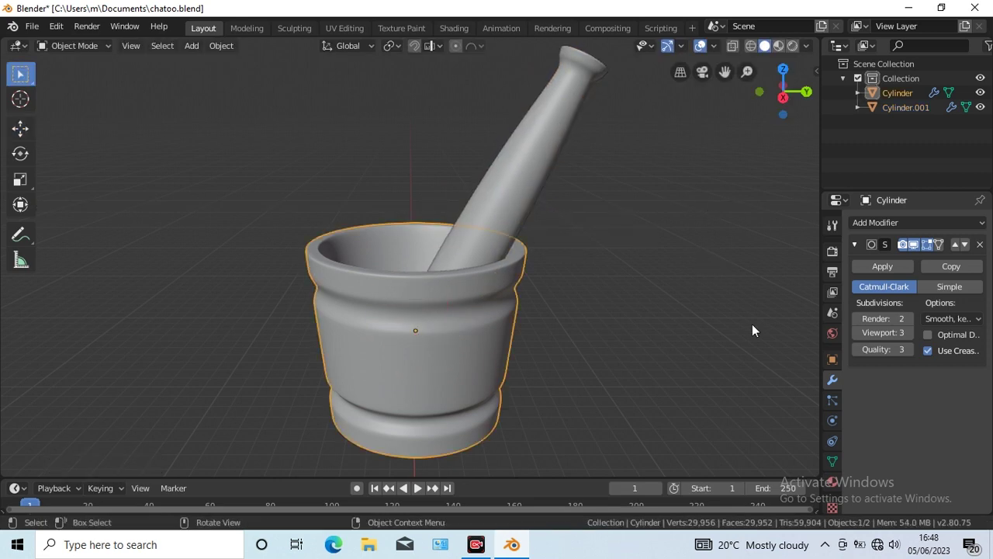
{"action": "left_click", "coordinate": [833, 481]}
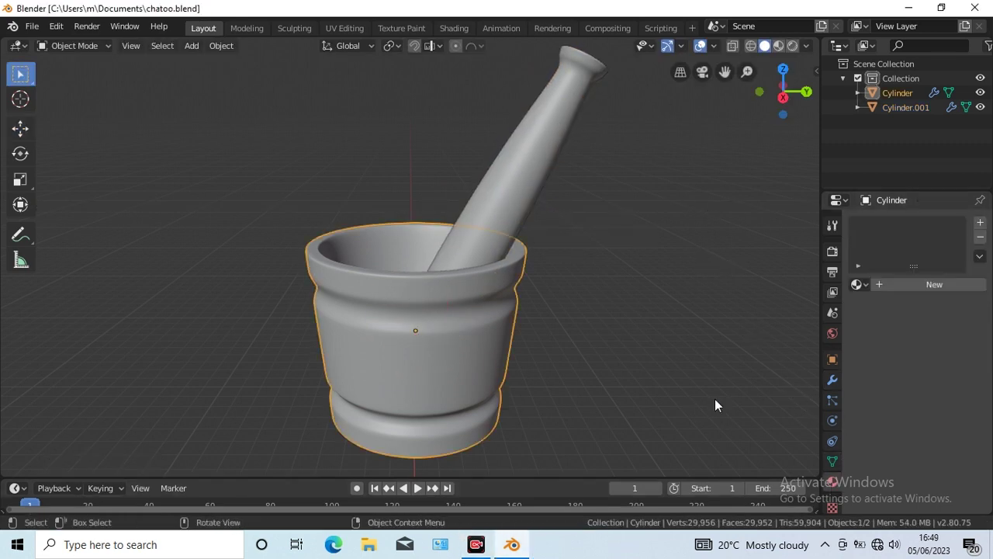
{"action": "left_click", "coordinate": [858, 284]}
{"action": "left_click", "coordinate": [743, 362]}
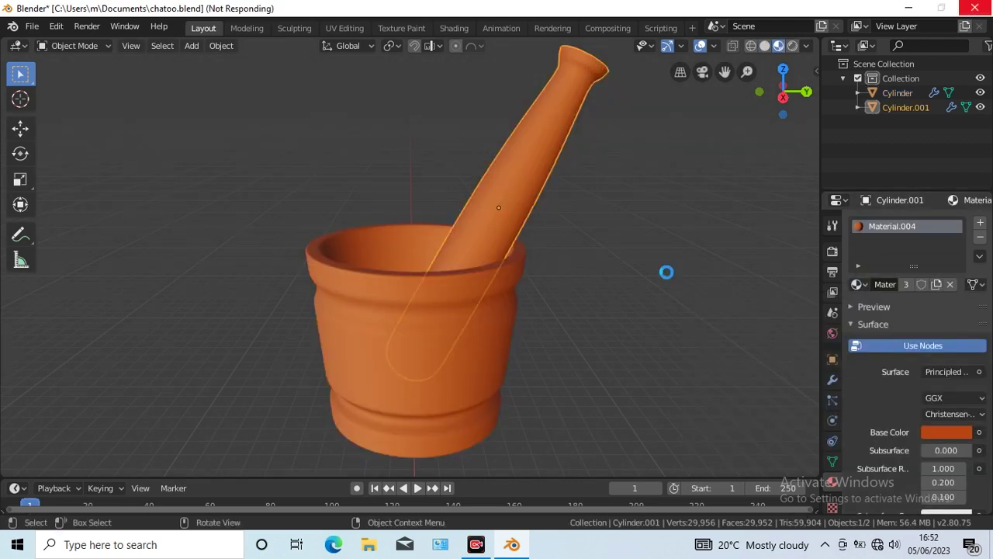
Step: In Edit Mode, try the red Material.002, then switch back to orange Material.004
{"action": "key", "text": "Tab"}
{"action": "left_click", "coordinate": [859, 284]}
{"action": "left_click", "coordinate": [767, 333]}
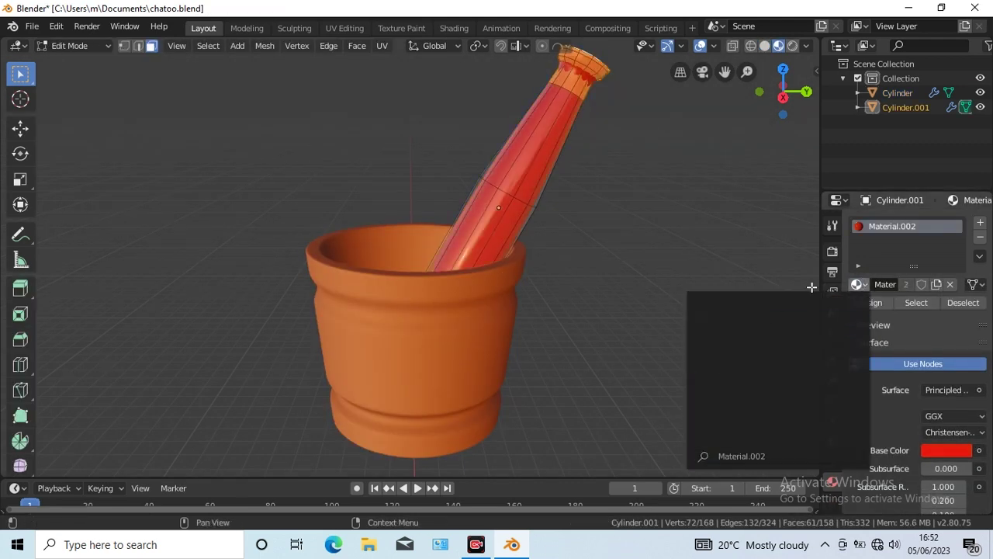
{"action": "left_click", "coordinate": [859, 284]}
{"action": "left_click", "coordinate": [729, 362]}
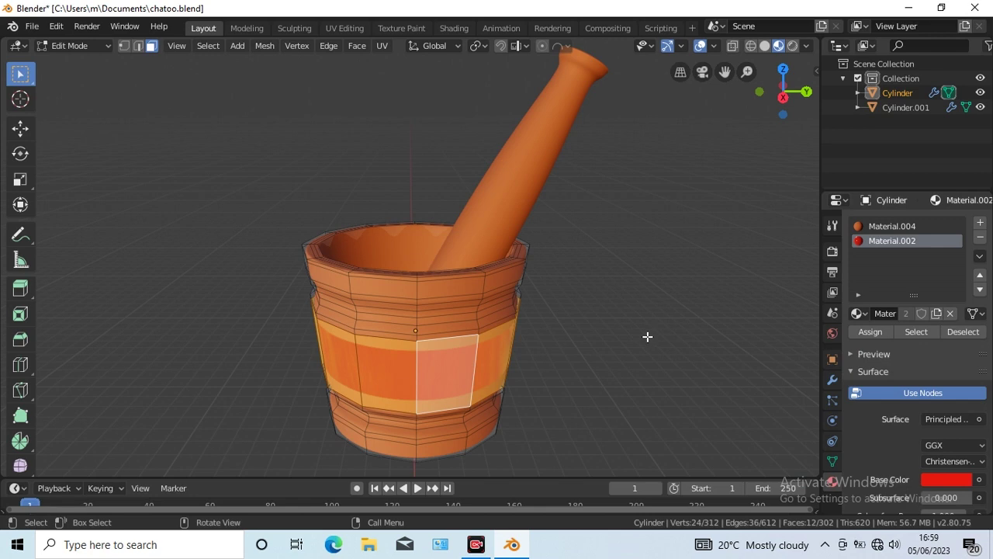
Step: Assign red Material.002 to the face loop under the rim
{"action": "key", "text": "KP_3"}
{"action": "left_click", "coordinate": [464, 299]}
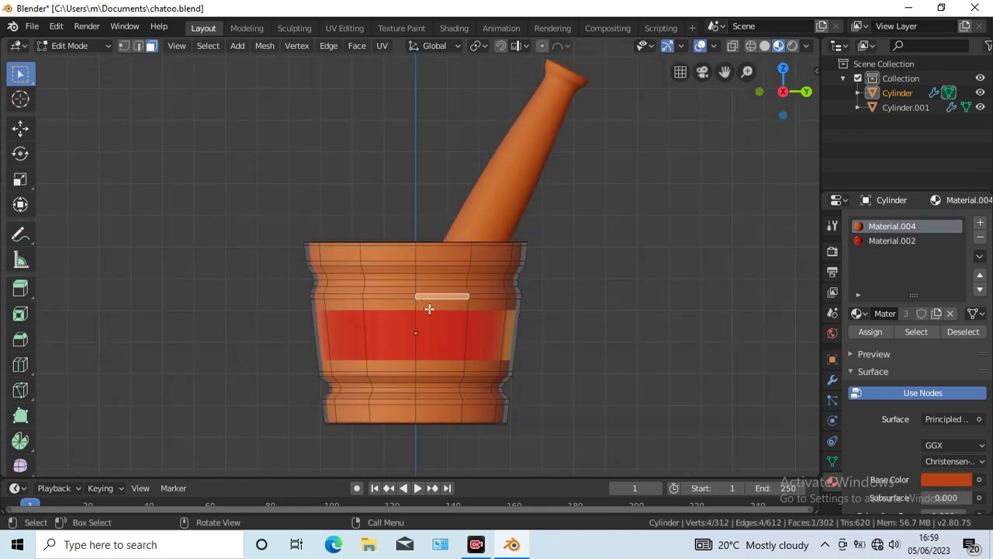
{"action": "left_click", "coordinate": [468, 296], "text": "alt"}
{"action": "left_click", "coordinate": [884, 241]}
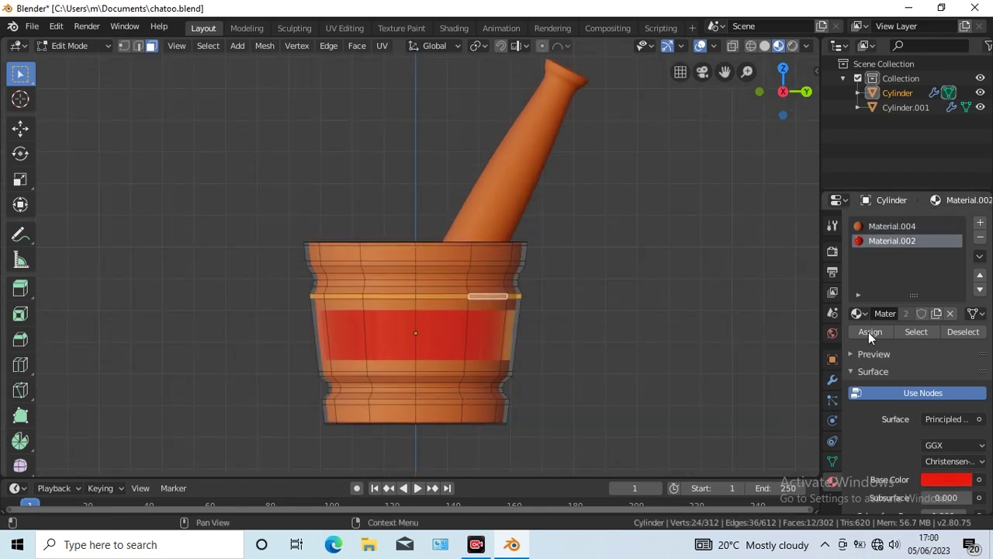
{"action": "left_click", "coordinate": [870, 332]}
Step: Assign red Material.002 to the mortar's lower face loop
{"action": "left_click", "coordinate": [465, 374]}
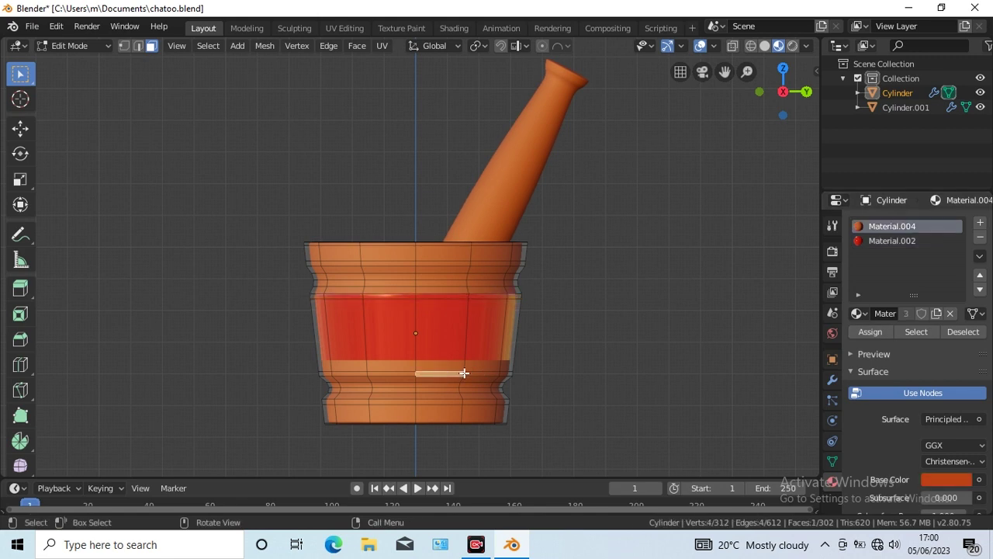
{"action": "left_click", "coordinate": [465, 374], "text": "alt"}
{"action": "left_click", "coordinate": [885, 242]}
{"action": "left_click", "coordinate": [870, 332]}
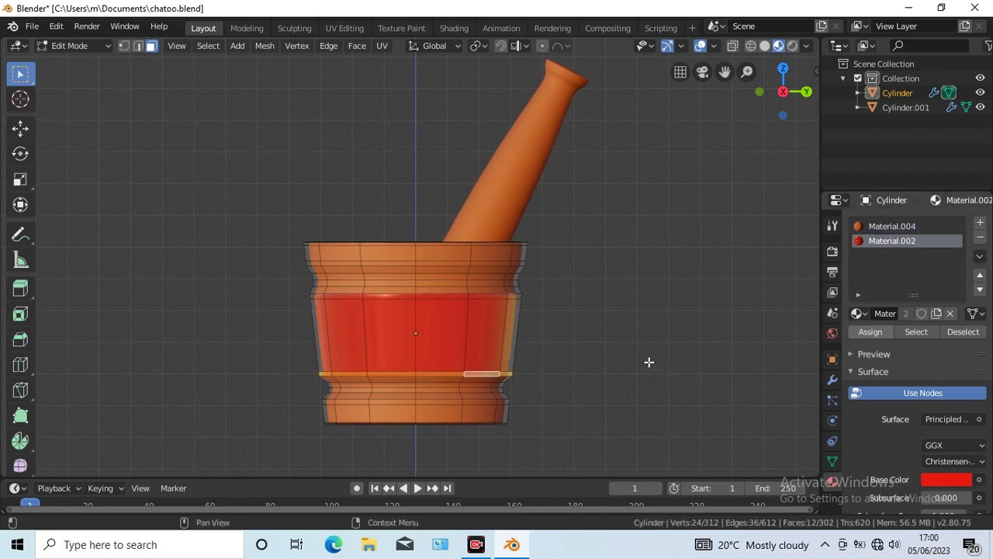
{"action": "key", "text": "Tab"}
{"action": "key", "text": "Tab"}
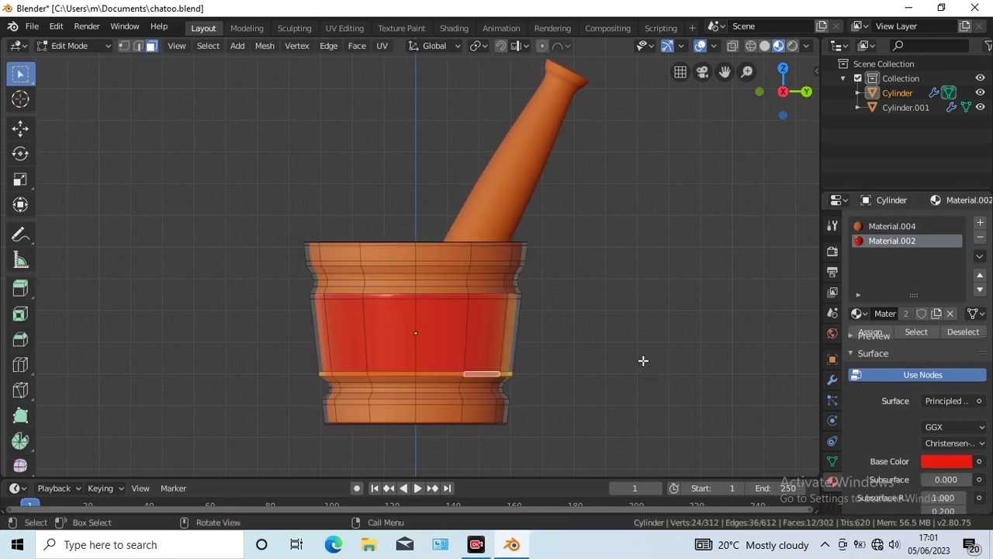
Step: Add a slot with grey Material.003 and assign it to the lower ring
{"action": "left_click", "coordinate": [463, 380]}
{"action": "left_click", "coordinate": [463, 378], "text": "alt"}
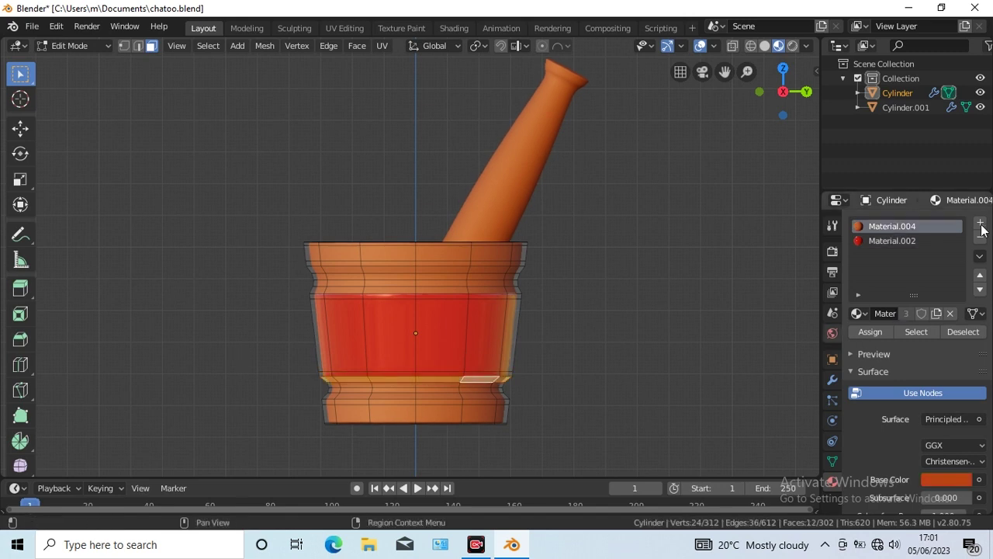
{"action": "left_click", "coordinate": [980, 222]}
{"action": "left_click", "coordinate": [857, 313]}
{"action": "left_click", "coordinate": [733, 377]}
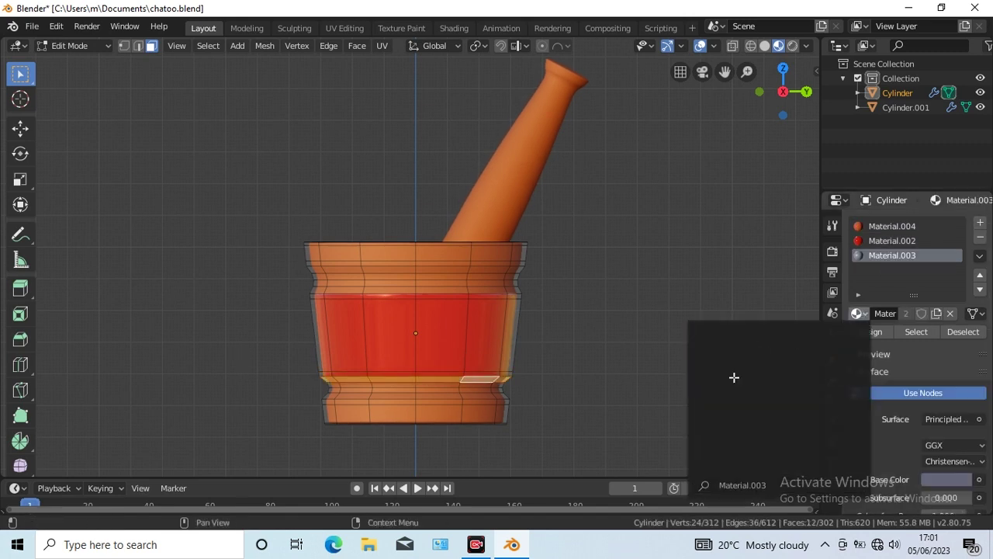
{"action": "left_click", "coordinate": [870, 332]}
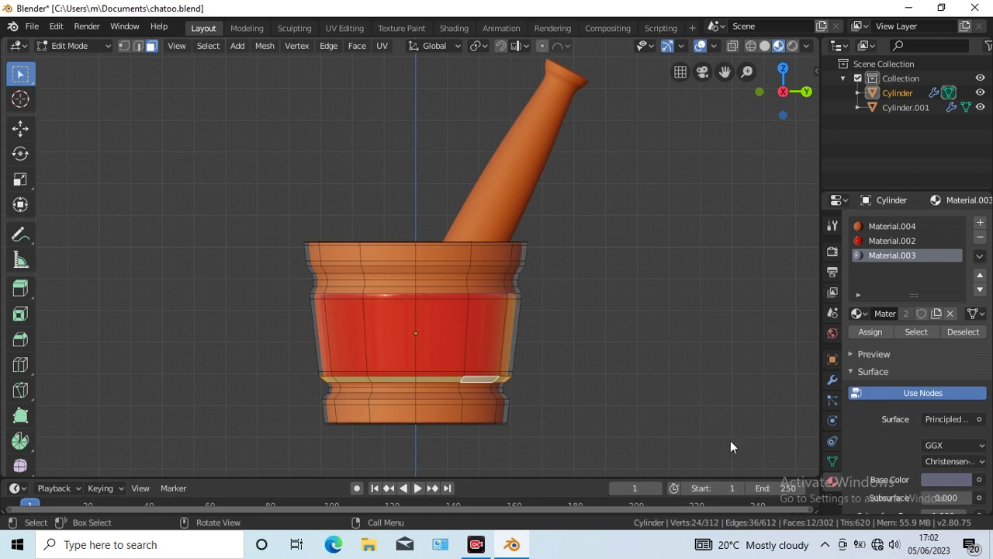
Step: Make the bottom ring and the thin base ring red with Material.002
{"action": "left_click", "coordinate": [425, 413], "text": "alt"}
{"action": "left_click", "coordinate": [892, 240]}
{"action": "left_click", "coordinate": [869, 332]}
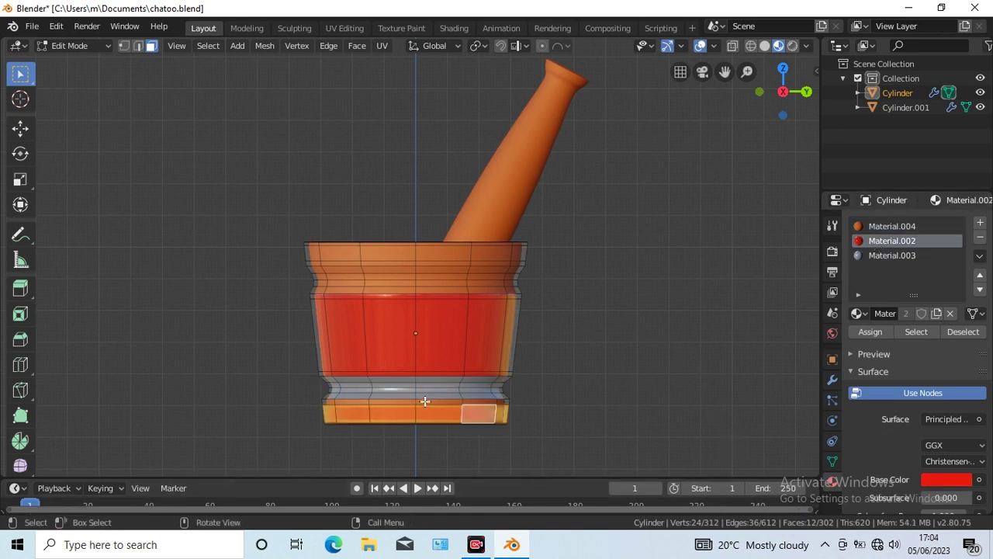
{"action": "left_click", "coordinate": [461, 401]}
{"action": "left_click", "coordinate": [463, 401], "text": "alt"}
{"action": "left_click", "coordinate": [892, 241]}
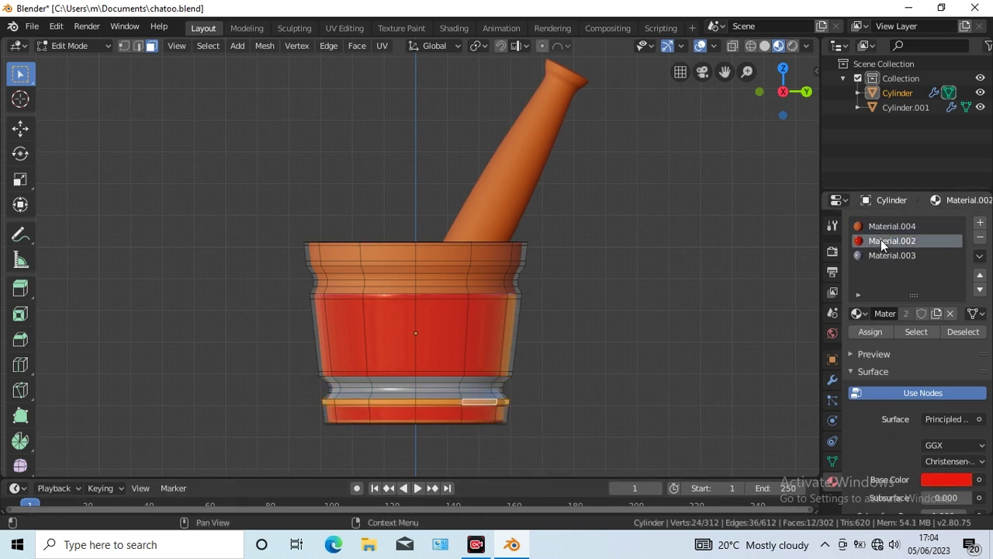
{"action": "left_click", "coordinate": [870, 332]}
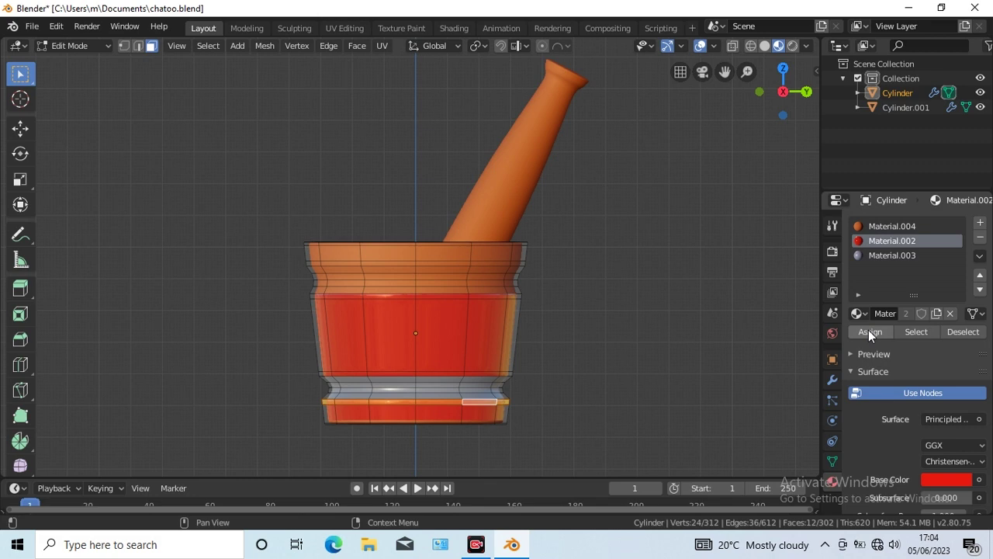
Step: Add a slot with black Material.001, assign it to the ring below the rim, and exit Edit Mode
{"action": "left_click", "coordinate": [430, 289]}
{"action": "left_click", "coordinate": [469, 290], "text": "alt"}
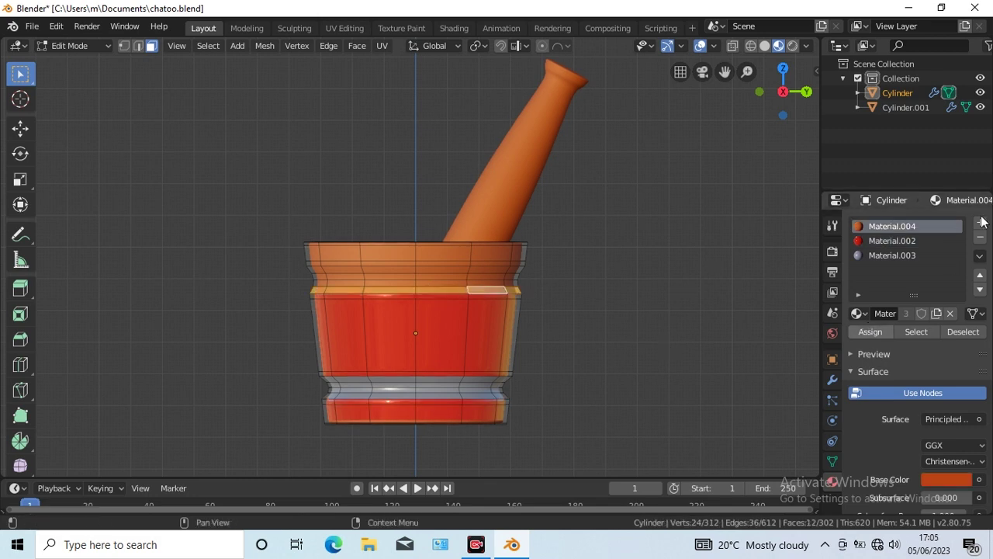
{"action": "left_click", "coordinate": [979, 223]}
{"action": "left_click", "coordinate": [858, 314]}
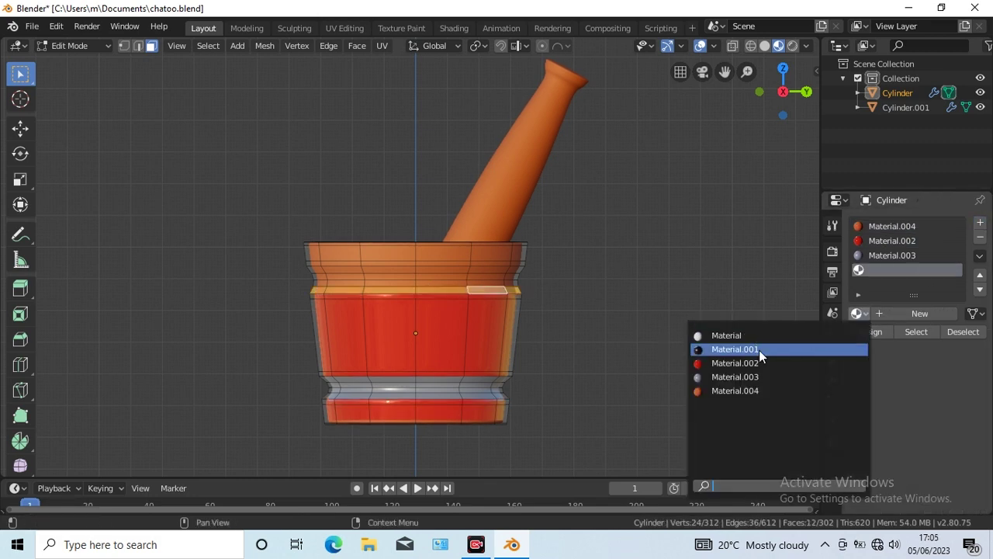
{"action": "left_click", "coordinate": [758, 350]}
{"action": "left_click", "coordinate": [870, 332]}
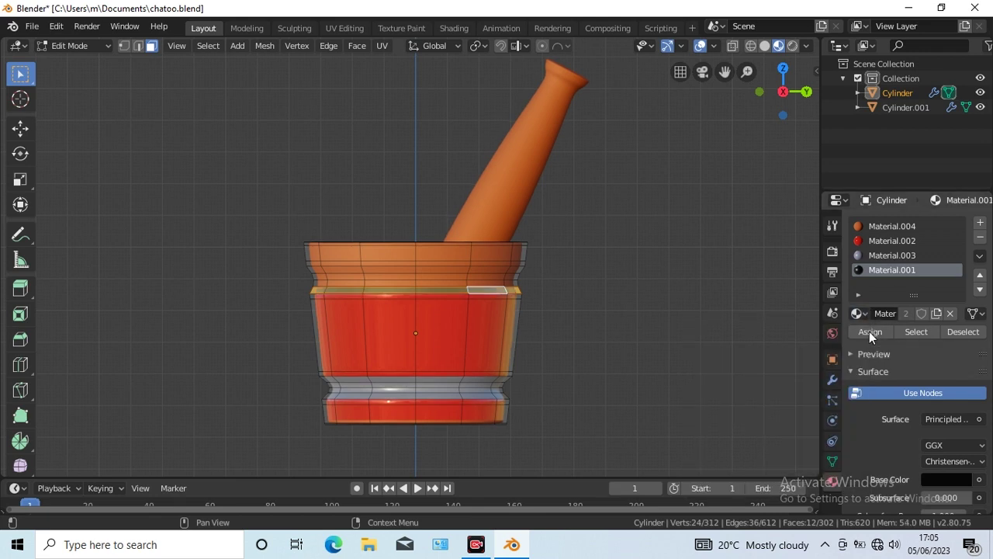
{"action": "left_click", "coordinate": [427, 283]}
{"action": "middle_click_drag", "start_coordinate": [752, 407], "coordinate": [668, 342]}
{"action": "key", "text": "Tab"}
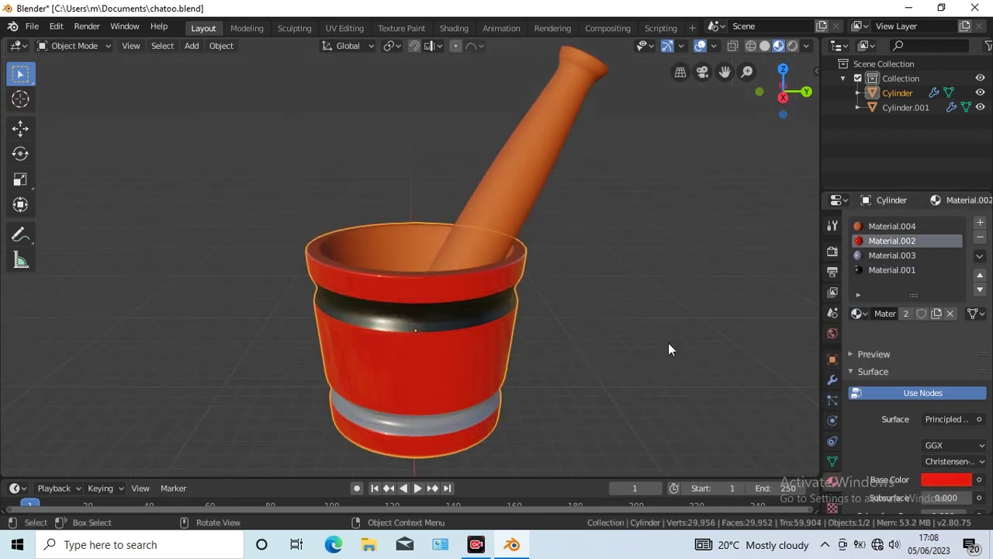
Step: Add a second material slot to the pestle holding red Material.002 and assign it to the top faces
{"action": "left_click", "coordinate": [531, 166]}
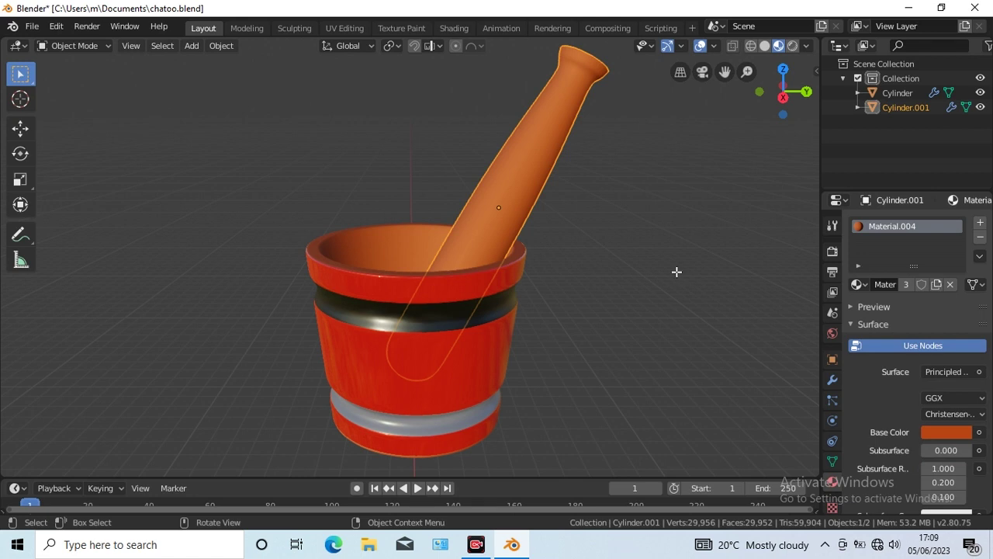
{"action": "key", "text": "Tab"}
{"action": "left_click", "coordinate": [980, 223]}
{"action": "left_click", "coordinate": [857, 312]}
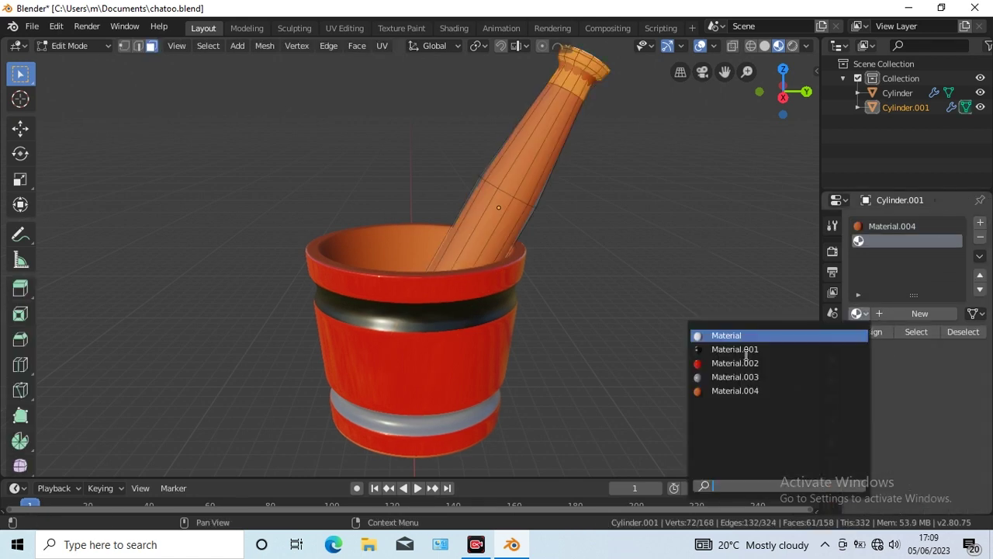
{"action": "left_click", "coordinate": [734, 364]}
{"action": "left_click", "coordinate": [871, 332]}
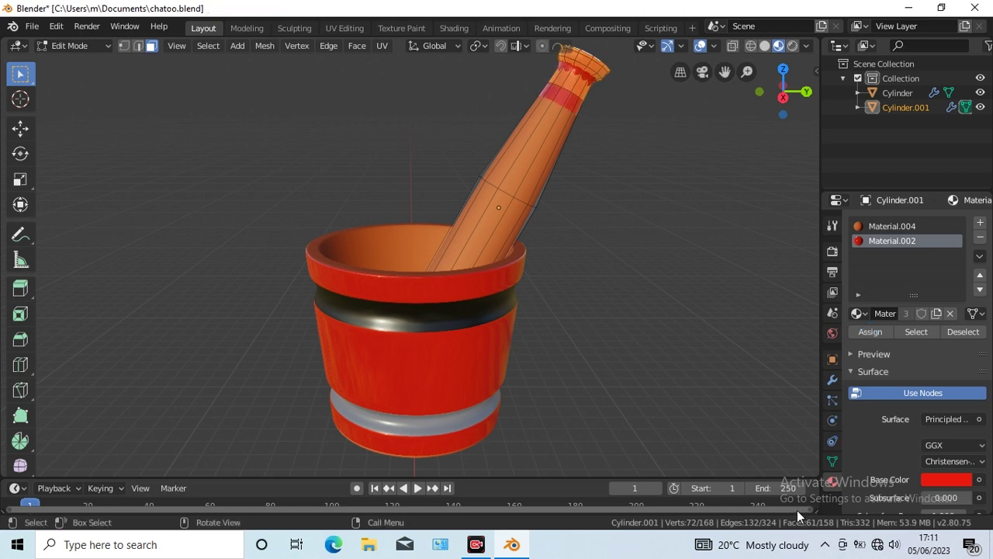
{"action": "key", "text": "Tab"}
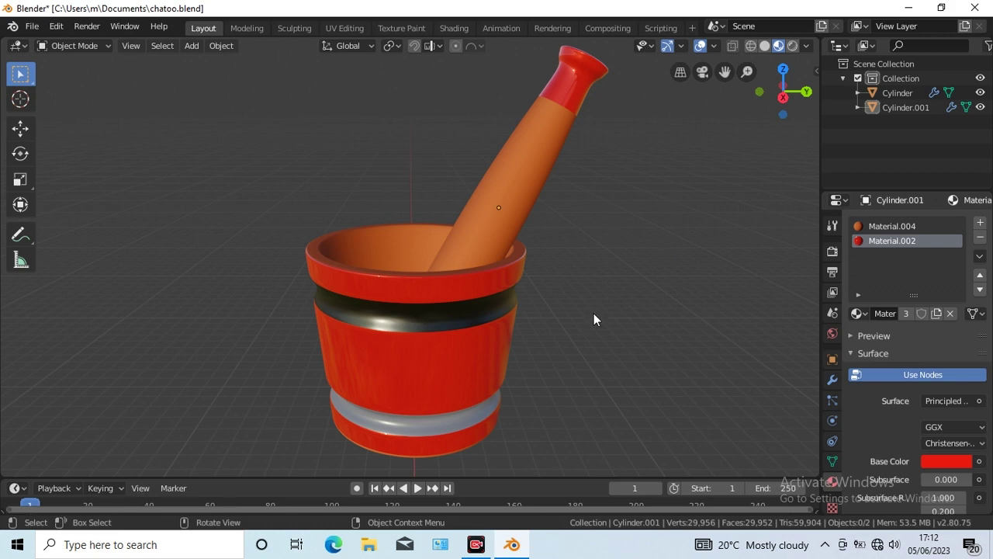
{"action": "scroll", "coordinate": [593, 313], "scroll_direction": "down", "scroll_amount": 1}
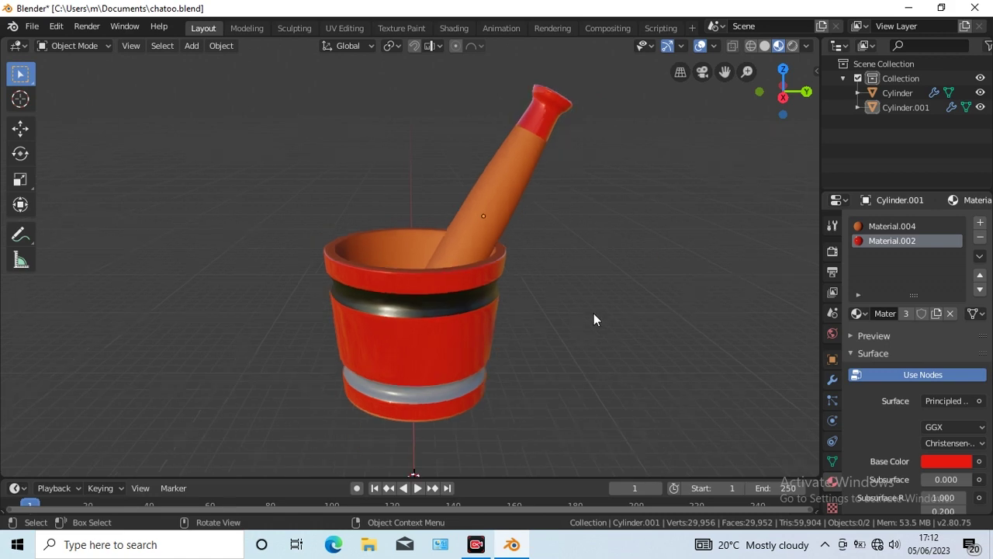
{"action": "key", "text": "KP_8"}
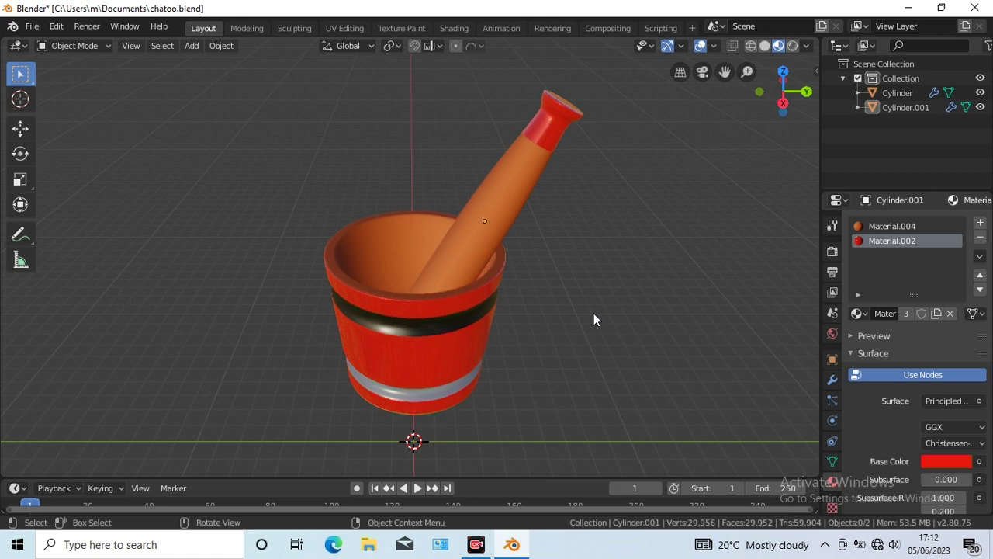
{"action": "key", "text": "KP_2"}
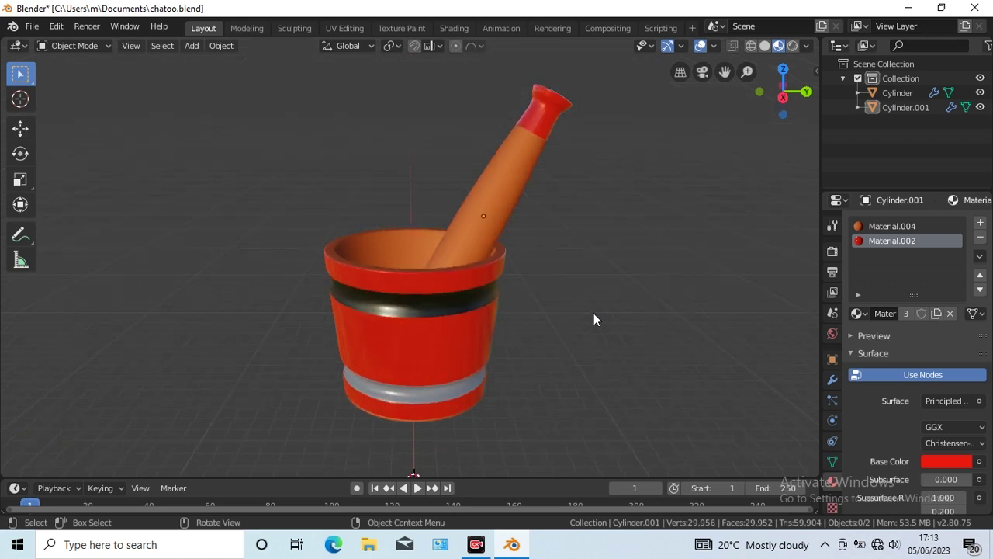
{"action": "key", "text": "KP_4"}
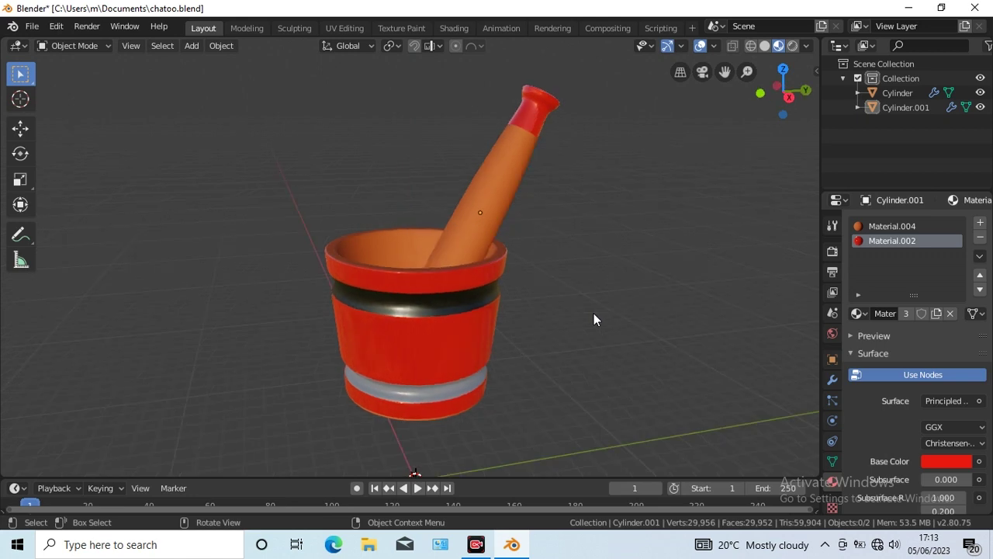
{"action": "key", "text": "KP_4"}
{"action": "key", "text": "KP_4"}
{"action": "key", "text": "KP_4"}
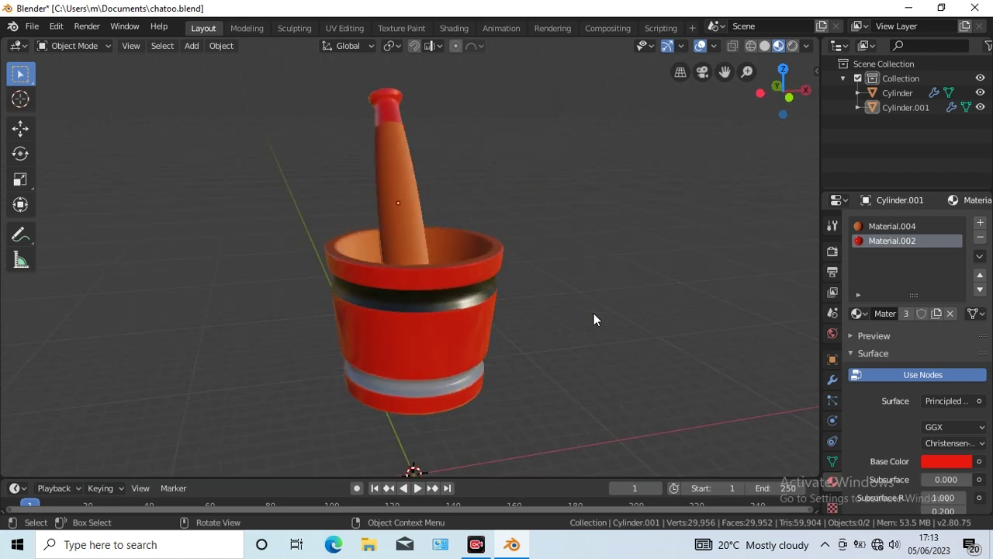
{"action": "key", "text": "KP_4"}
{"action": "key", "text": "KP_4"}
{"action": "key", "text": "KP_4"}
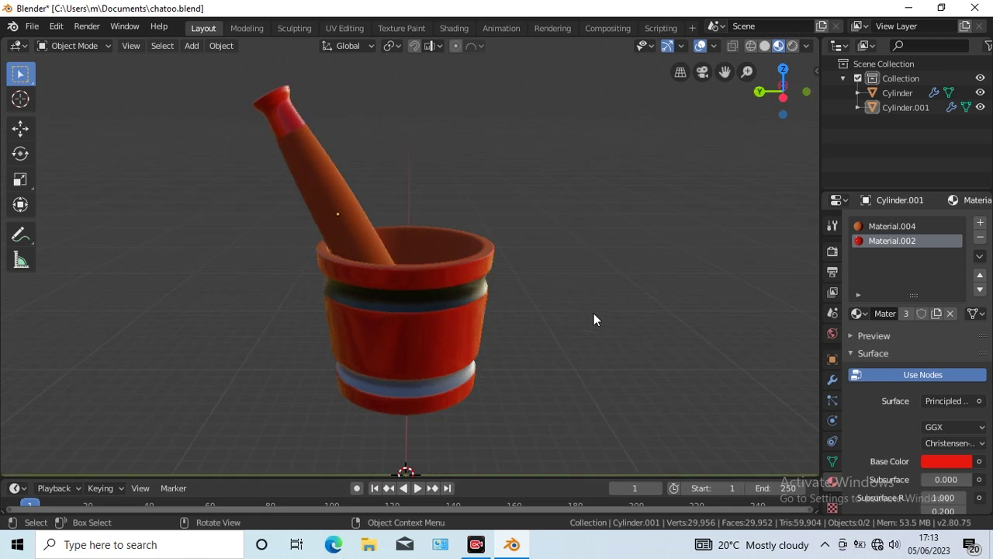
{"action": "key", "text": "KP_4"}
{"action": "key", "text": "KP_4"}
{"action": "key", "text": "KP_4"}
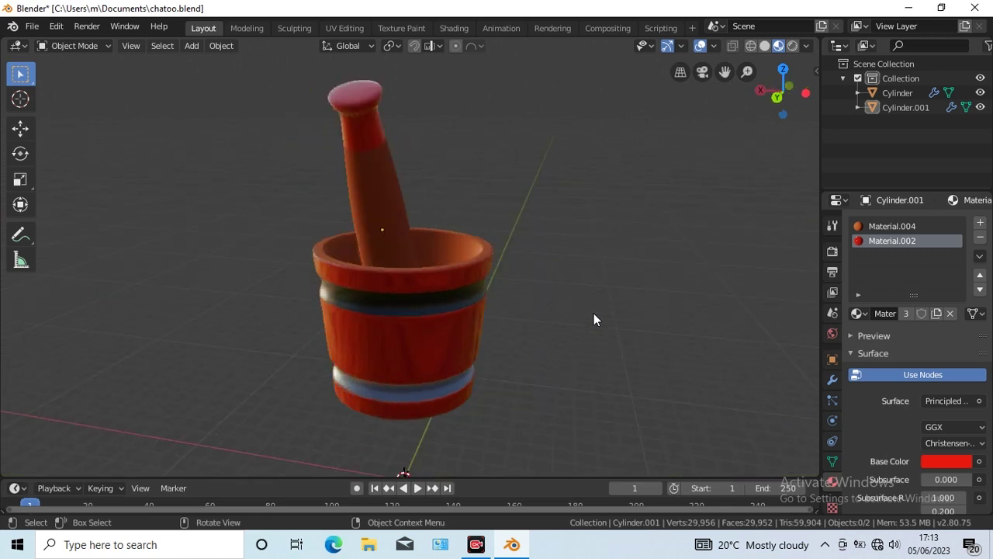
{"action": "key", "text": "KP_4"}
{"action": "key", "text": "KP_4"}
{"action": "key", "text": "KP_4"}
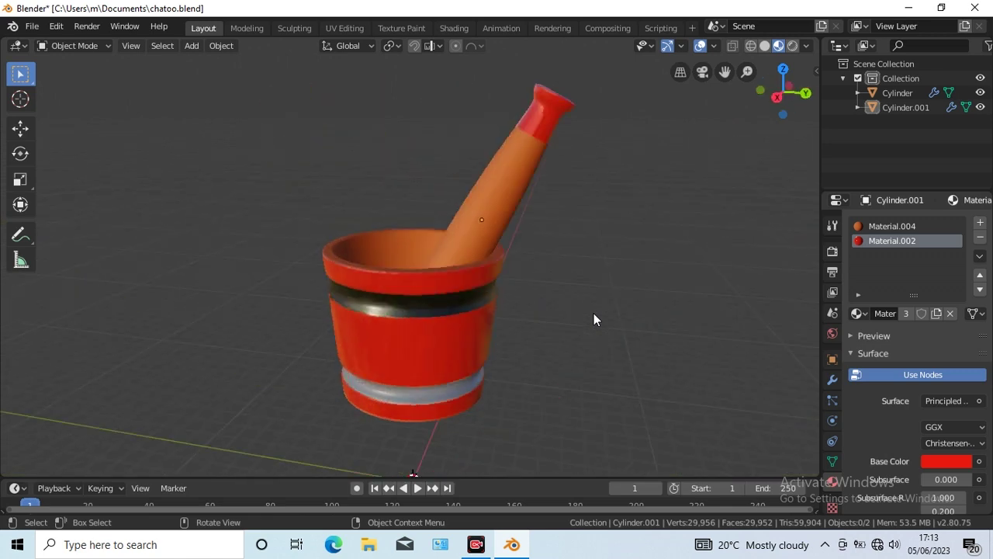
{"action": "key", "text": "KP_4"}
{"action": "key", "text": "KP_4"}
{"action": "key", "text": "KP_4"}
{"action": "key", "text": "KP_4"}
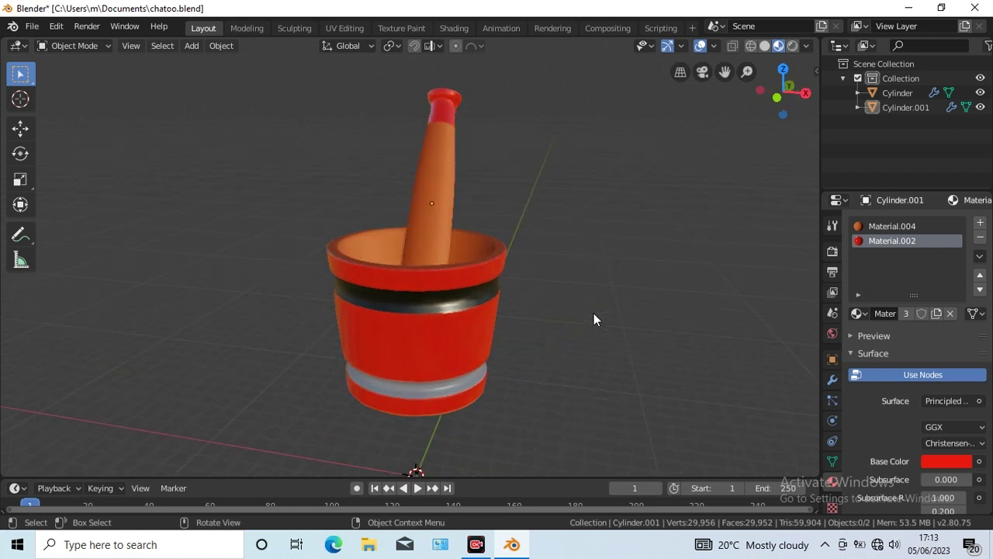
{"action": "key", "text": "KP_4"}
{"action": "key", "text": "KP_4"}
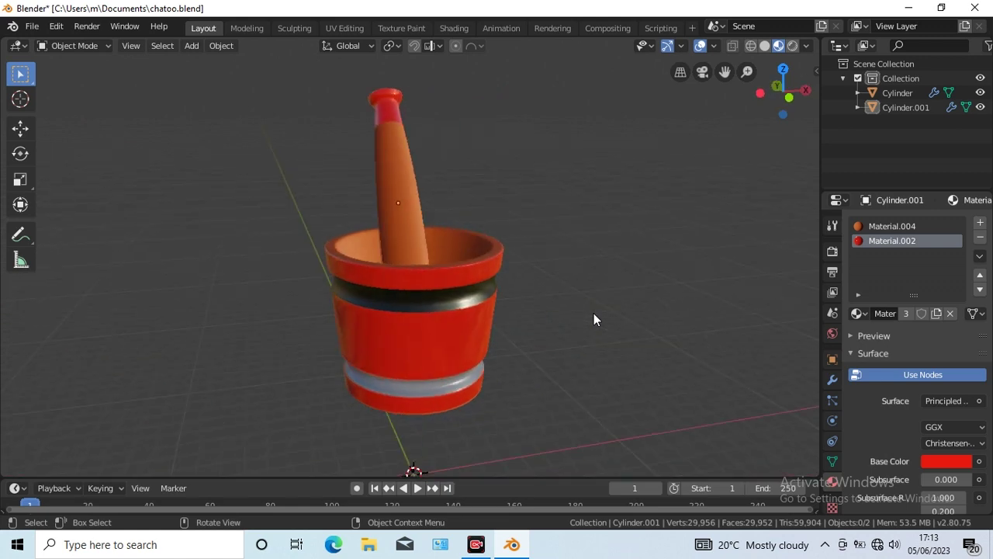
{"action": "key", "text": "KP_4"}
{"action": "key", "text": "KP_4"}
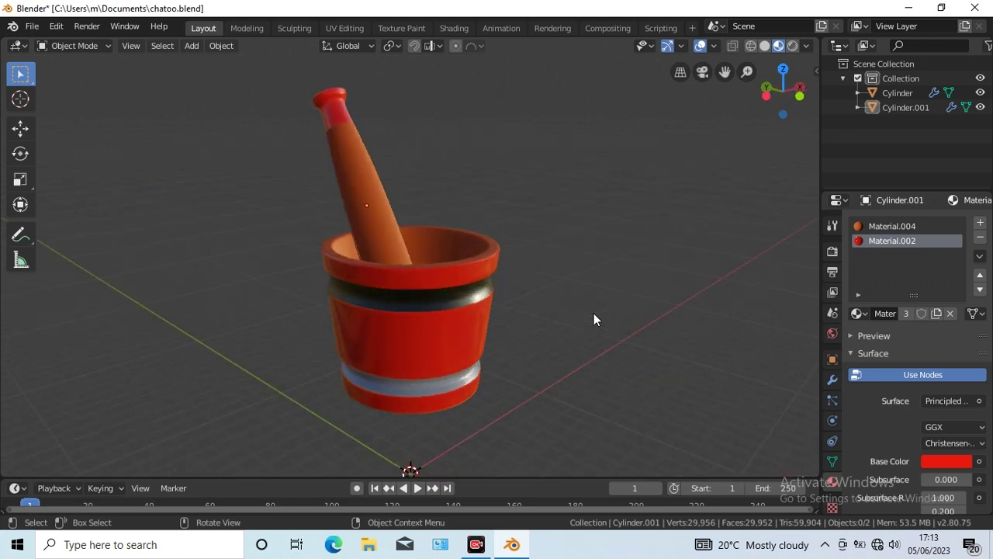
{"action": "key", "text": "KP_4"}
{"action": "key", "text": "KP_4"}
{"action": "key", "text": "KP_4"}
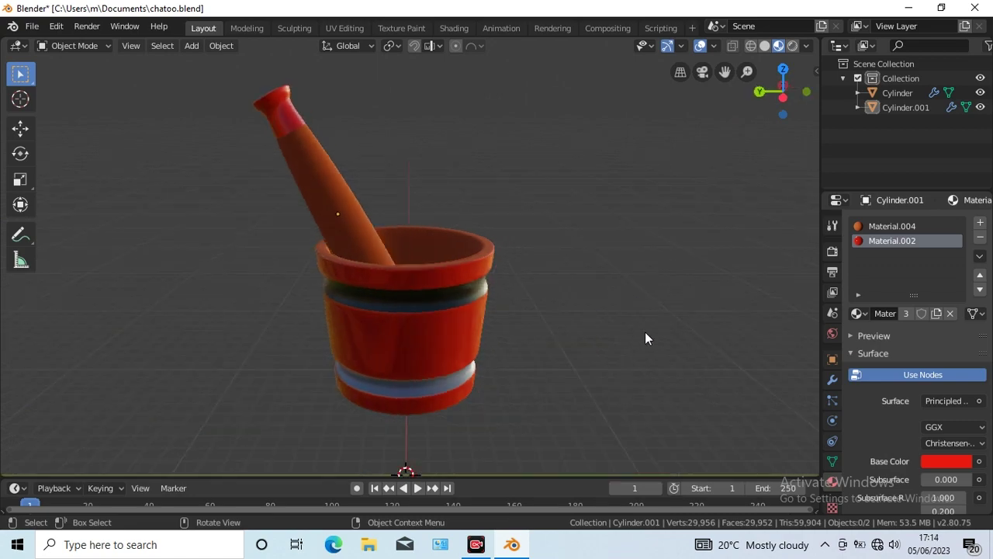